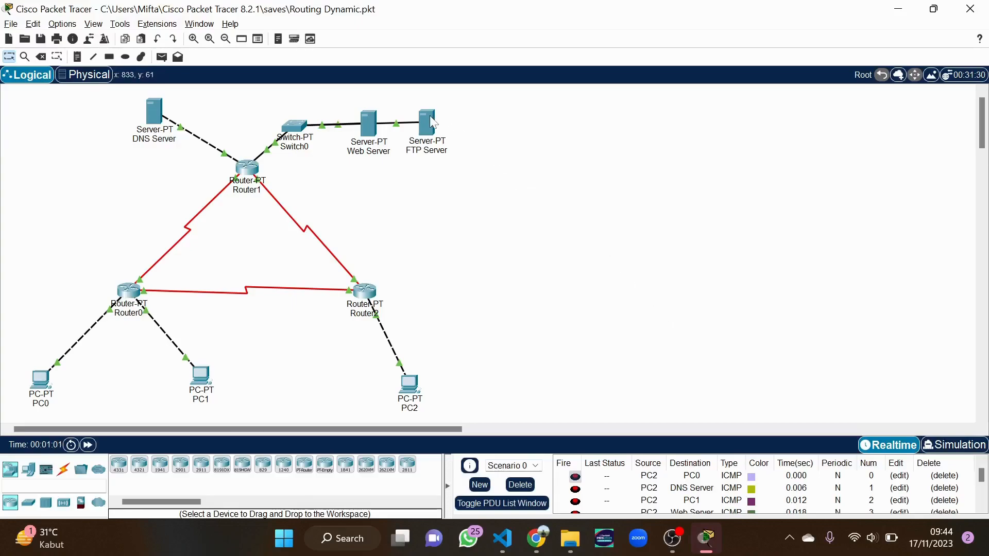
Show the FTP Server's info tooltip with its current 169.254.233.187/16 address
mouse_move(430, 118)
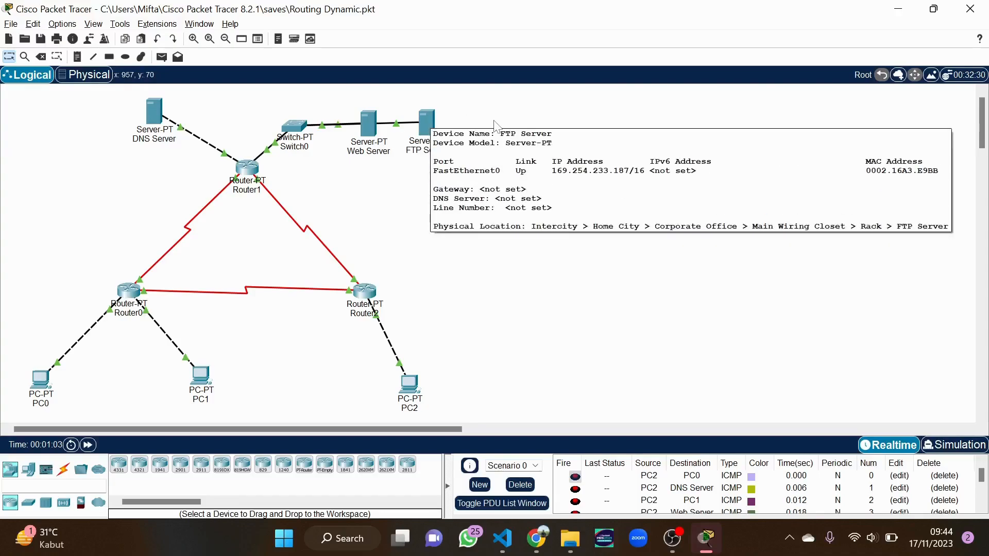
Open the FTP Server's IP Configuration and close it again without changes
left_click(426, 120)
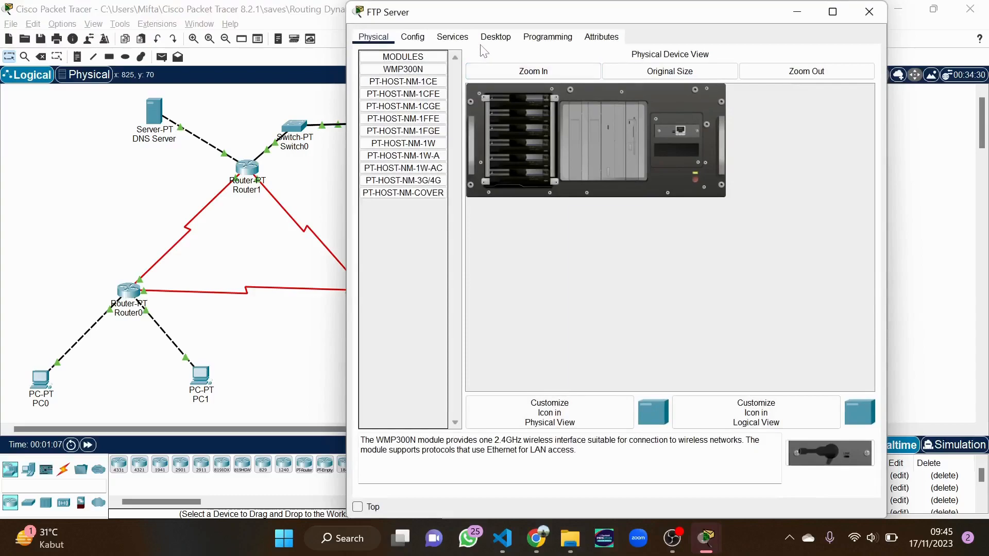
left_click(496, 41)
left_click(422, 96)
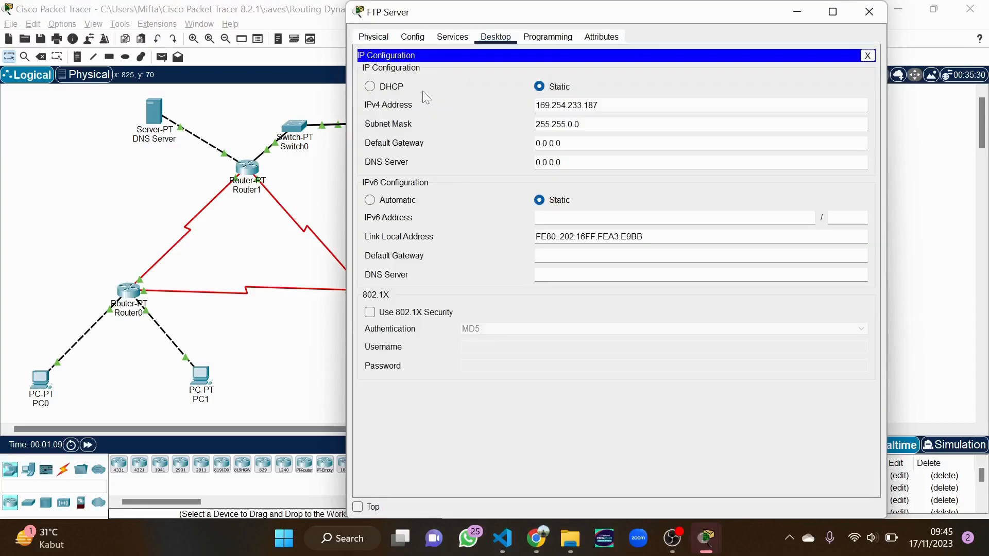
triple_click(562, 106)
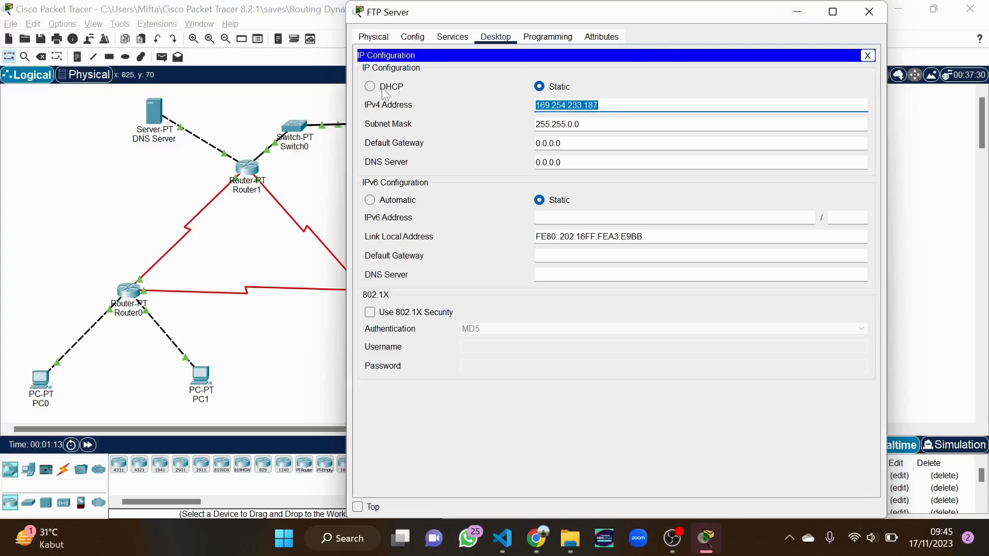
left_click(880, 13)
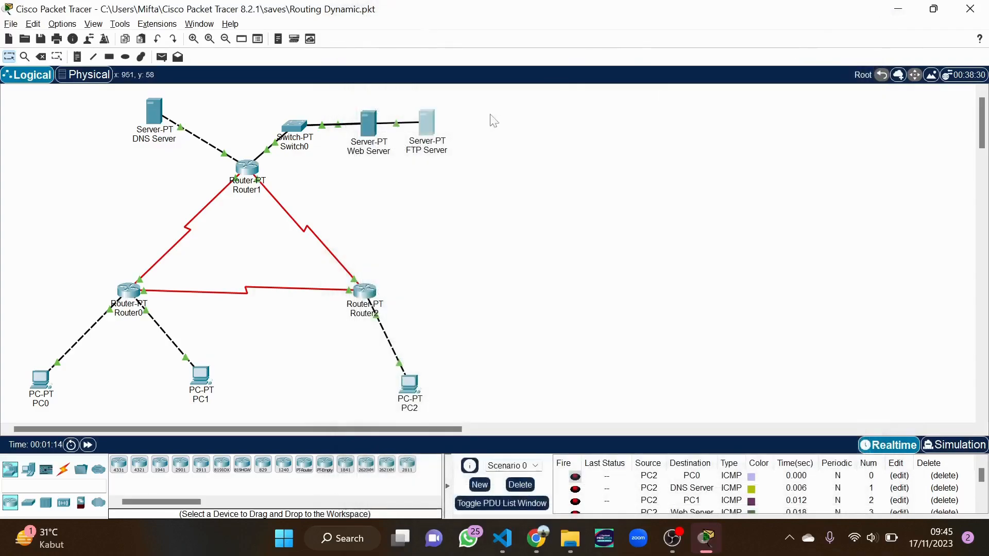
Set the FTP Server to IP 43.43.43.2, mask 255.255.255.0, gateway 43.43.43.3
left_click(426, 120)
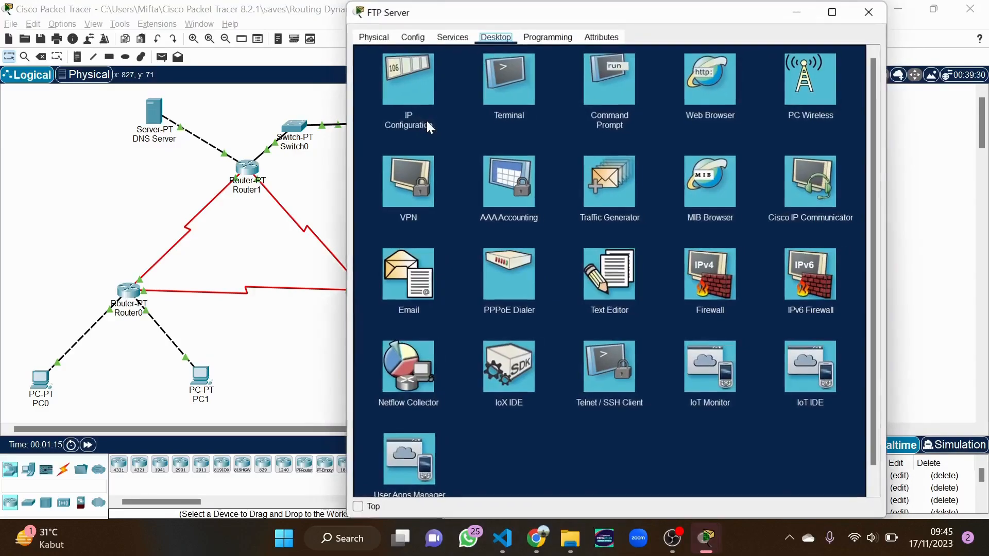
left_click(412, 81)
double_click(591, 105)
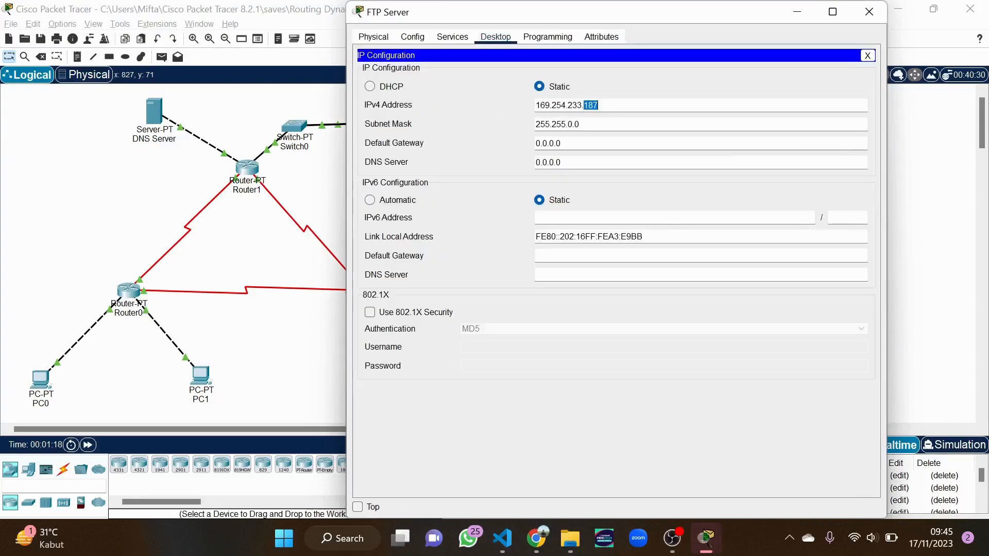
key("ctrl+a")
type("43.")
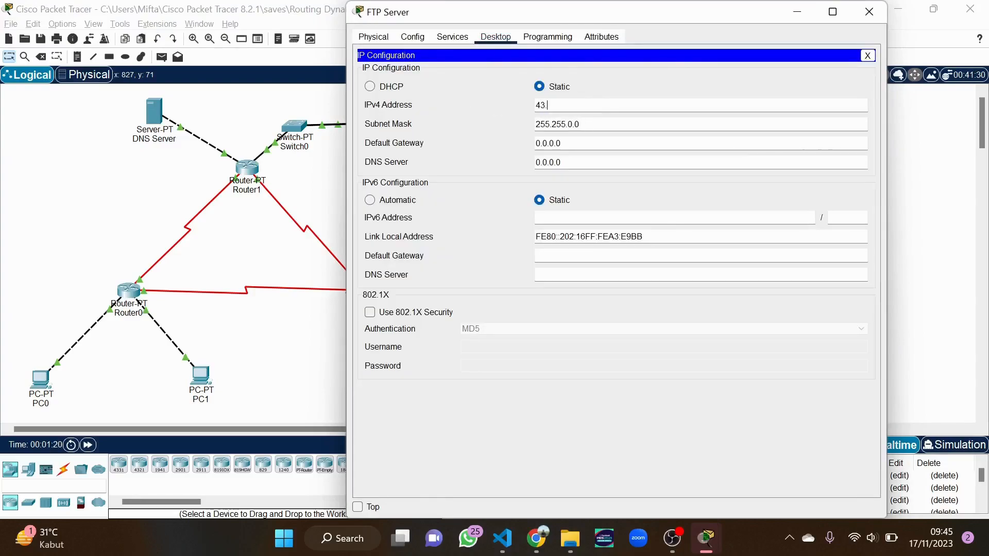
type("43.43.2")
key("Tab")
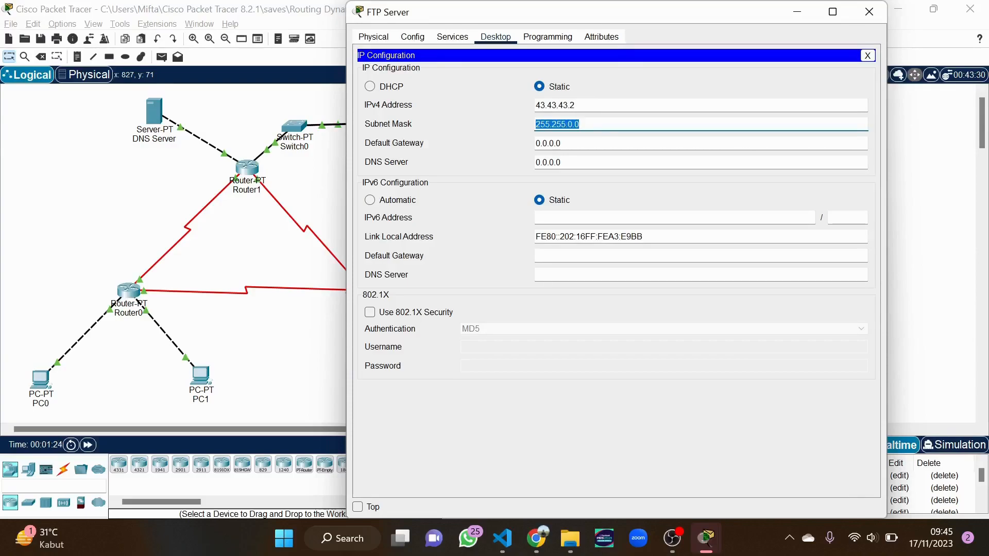
key("Left")
key("Left")
key("BackSpace")
type("255")
key("Tab")
type("43.43.")
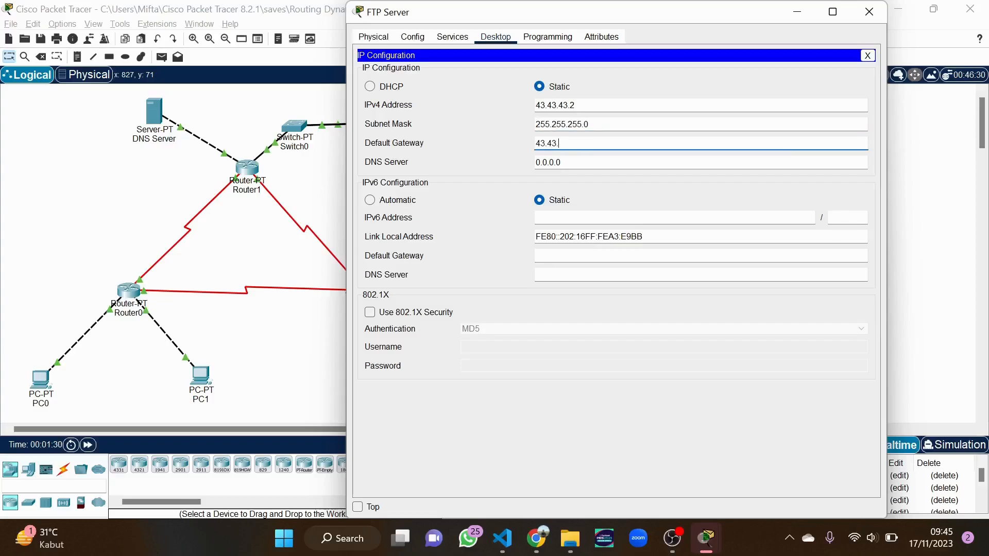
type("43.3")
left_click(875, 10)
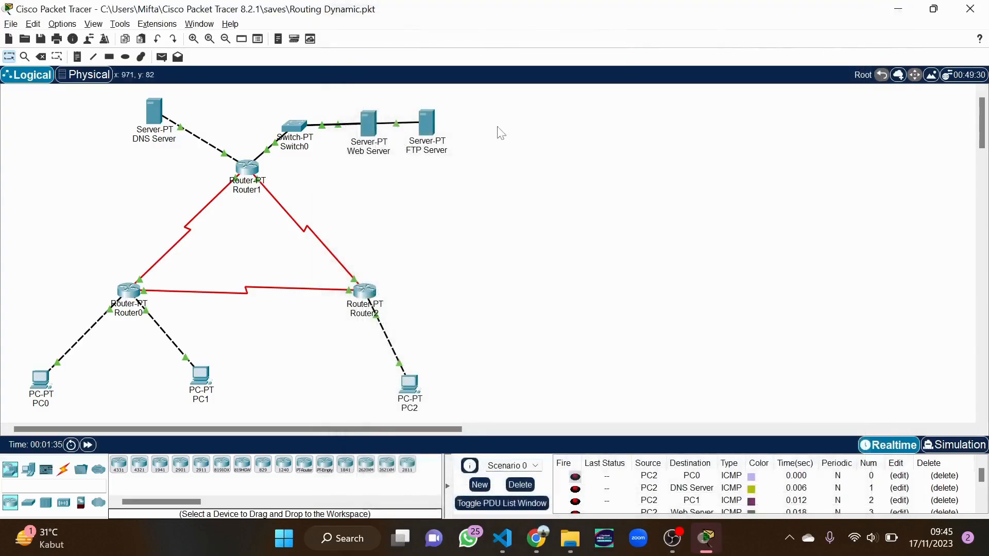
In the FTP Server's FTP service, tick Write, Read, Delete, Rename and List permissions
left_click(428, 119)
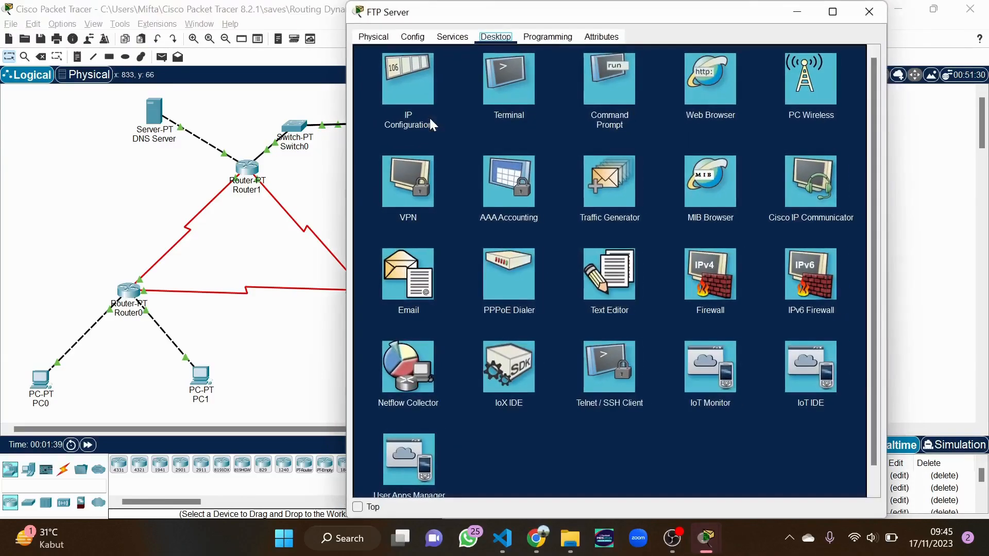
left_click(453, 37)
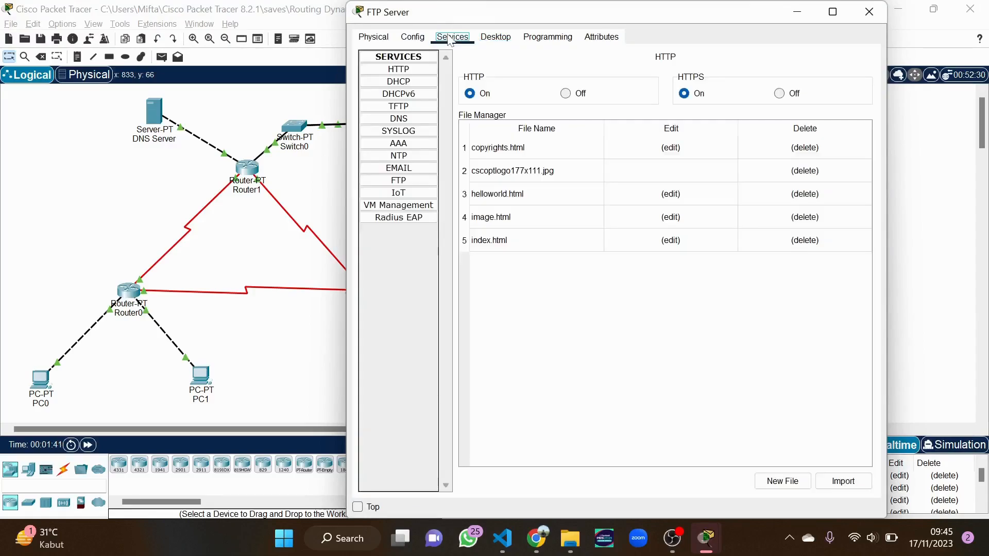
left_click(415, 182)
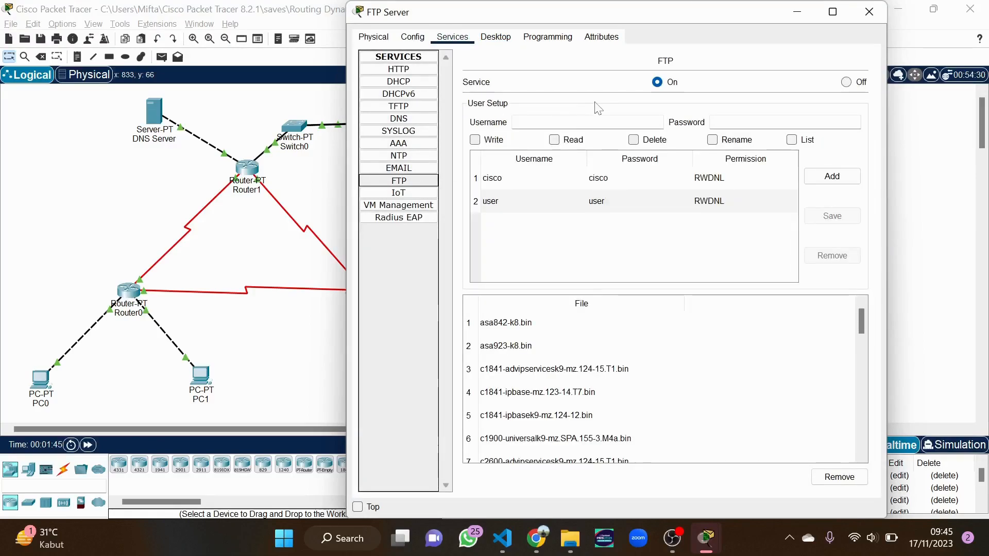
left_click(479, 141)
left_click(561, 143)
left_click(636, 142)
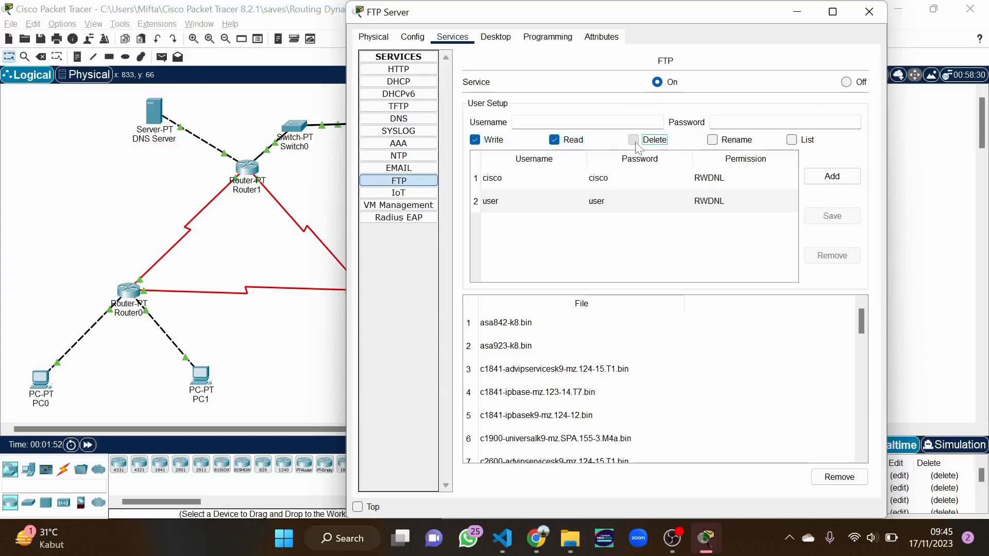
left_click(716, 142)
left_click(794, 142)
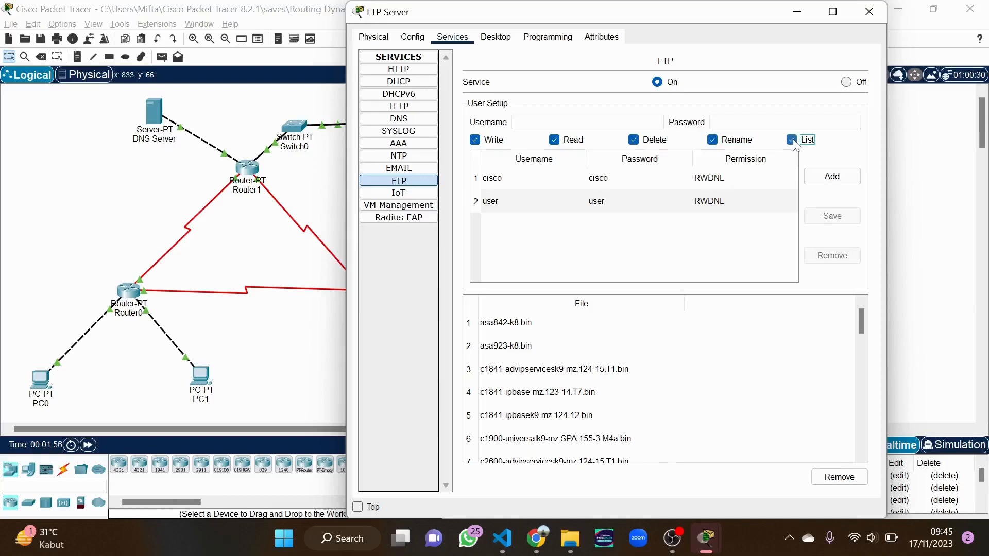
Add FTP user admin with its password, then close the server window
left_click(582, 122)
type("admin")
key("Tab")
type("admin")
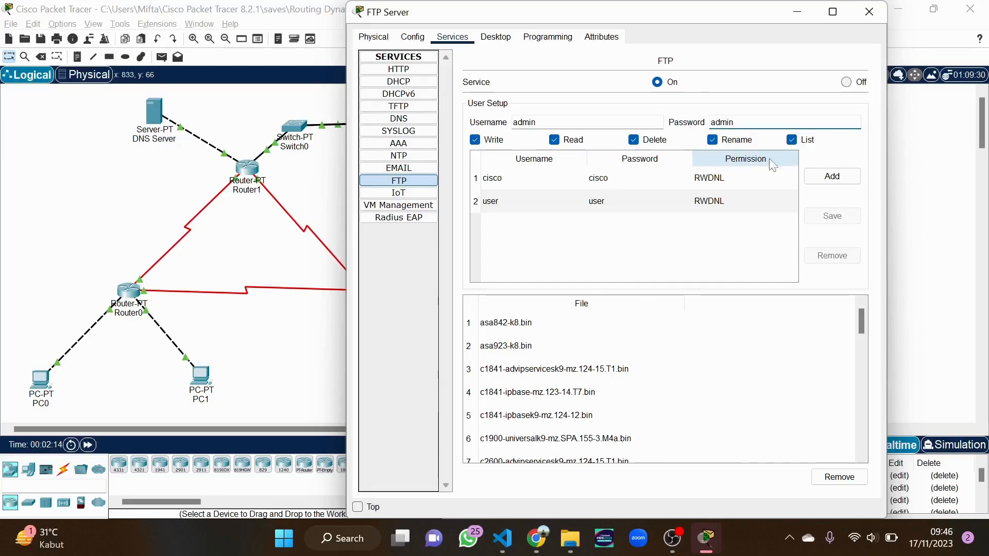
left_click(846, 179)
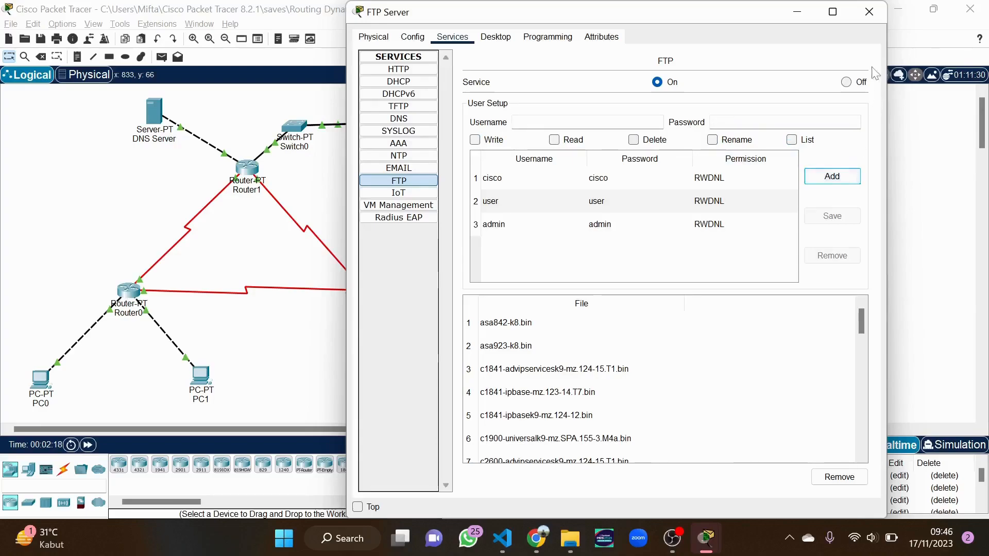
left_click(869, 12)
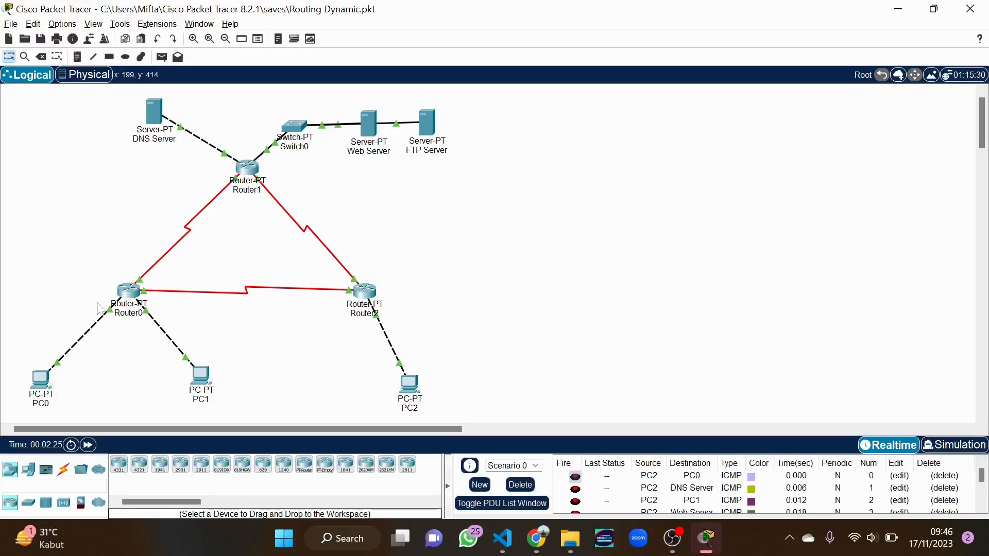
Write 'pesan dari pc1' in PC0's Text Editor and save it as pesan-pc1
left_click(41, 385)
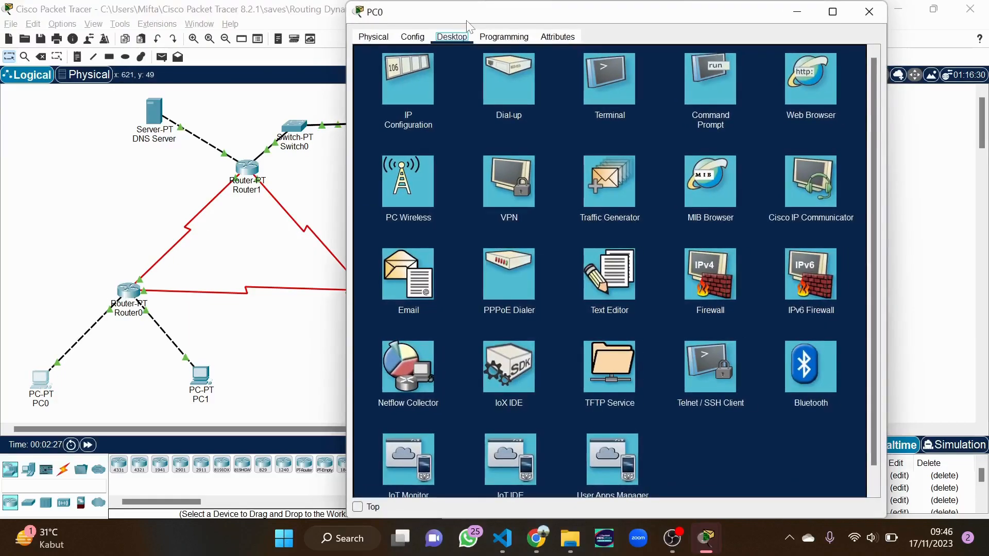
left_click(607, 276)
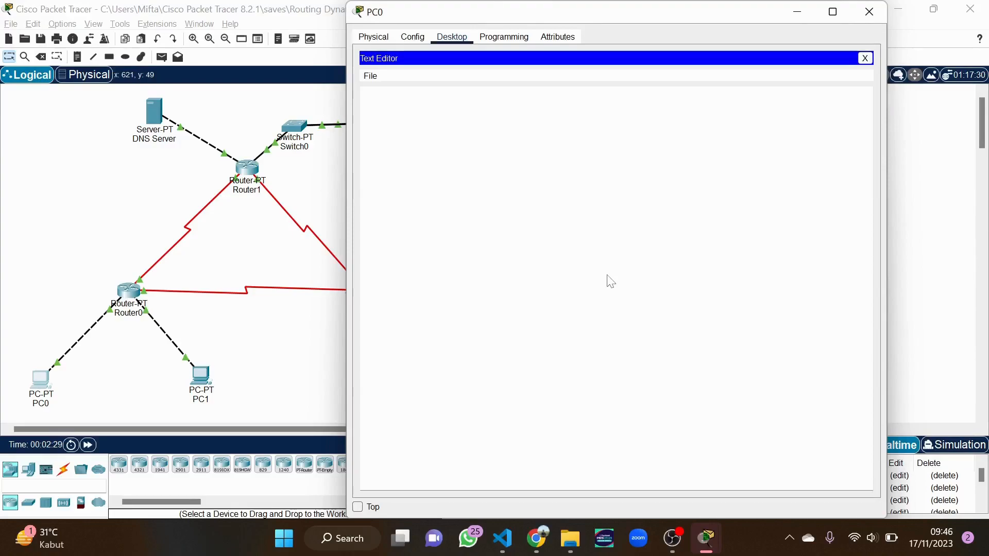
type("pe")
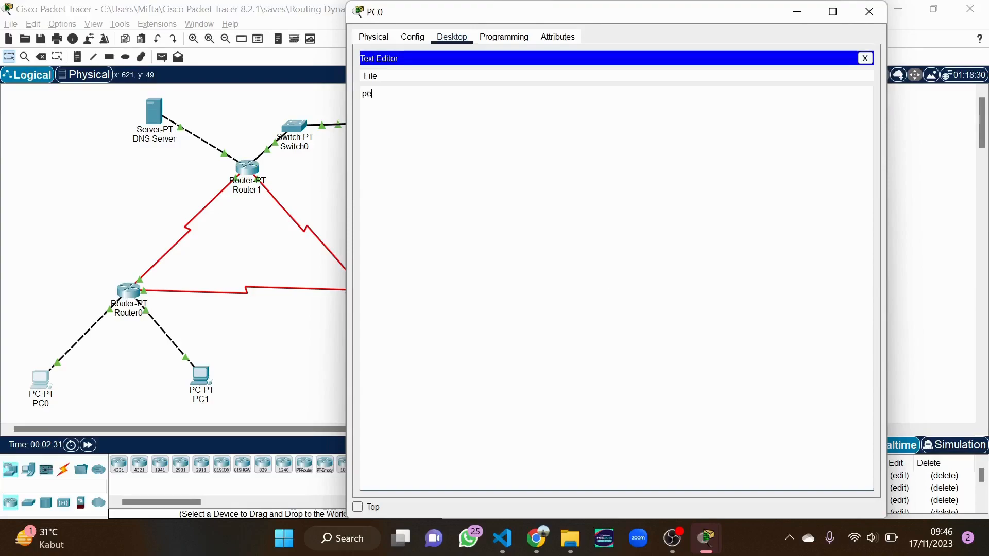
type("san ")
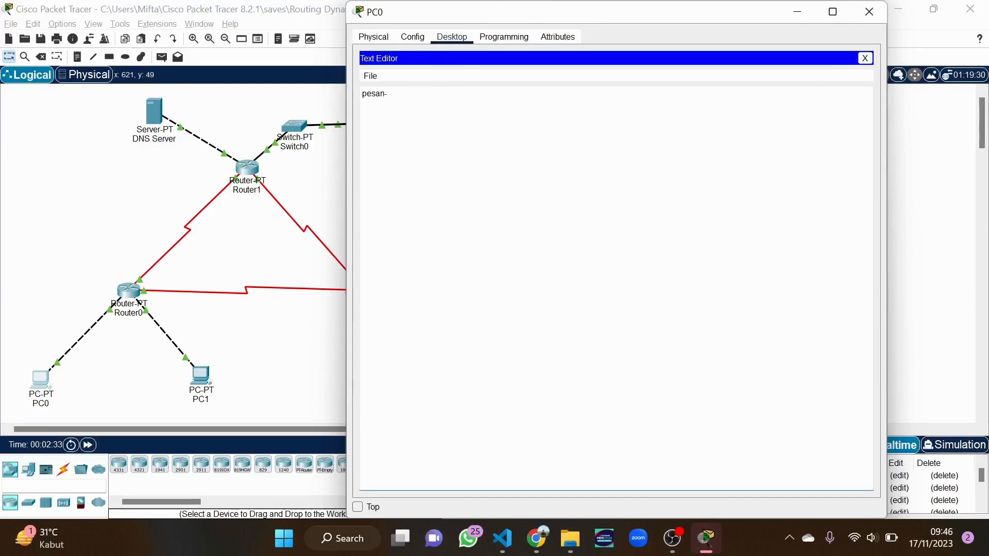
type("dari pc1")
key("ctrl+s")
type("pe")
type("san")
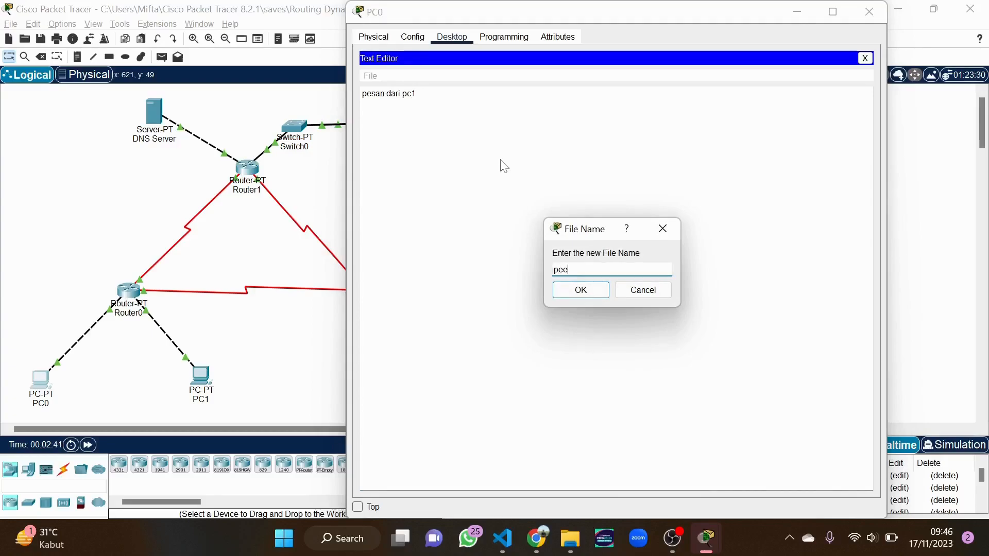
type("-pc1")
key("Return")
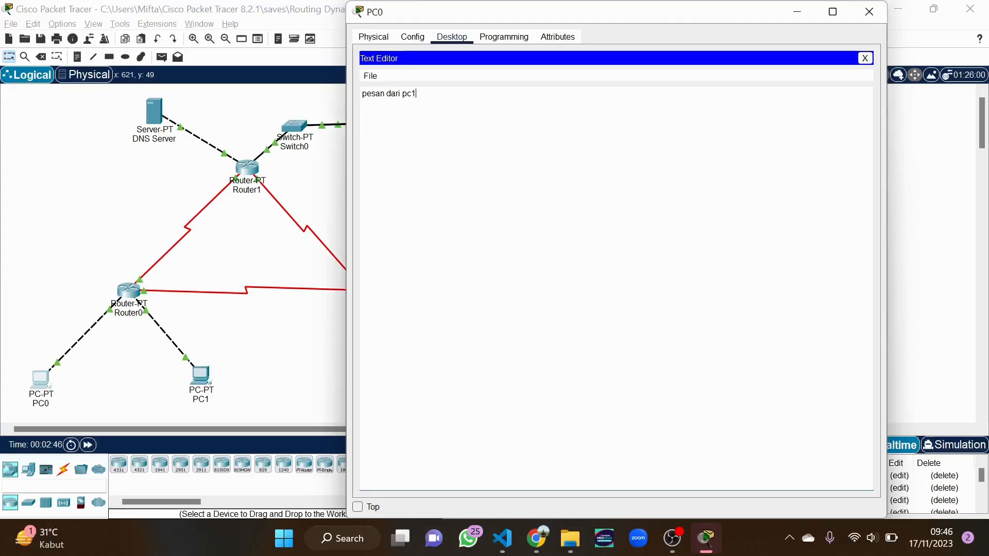
Ping 43.43.43.2 from PC0's command prompt
left_click(866, 57)
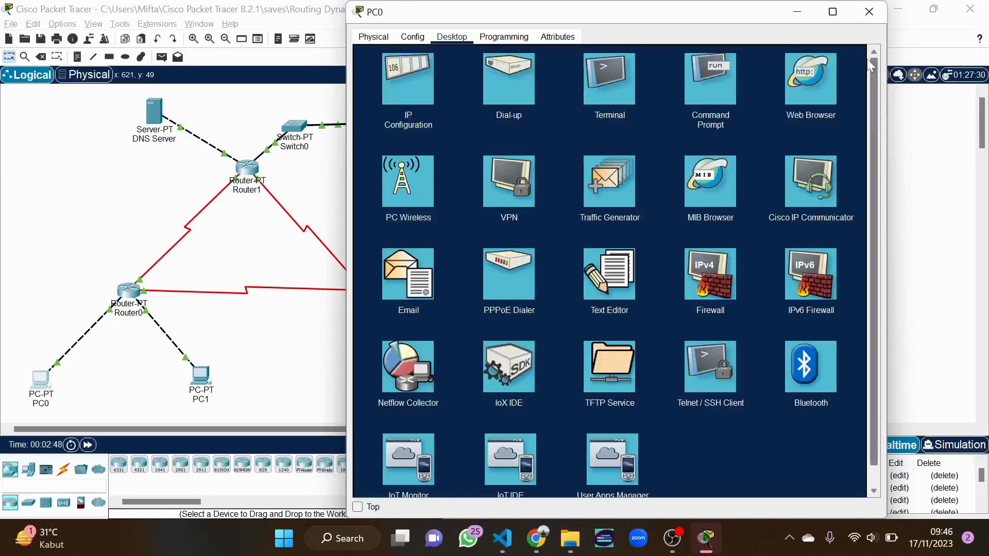
left_click(716, 104)
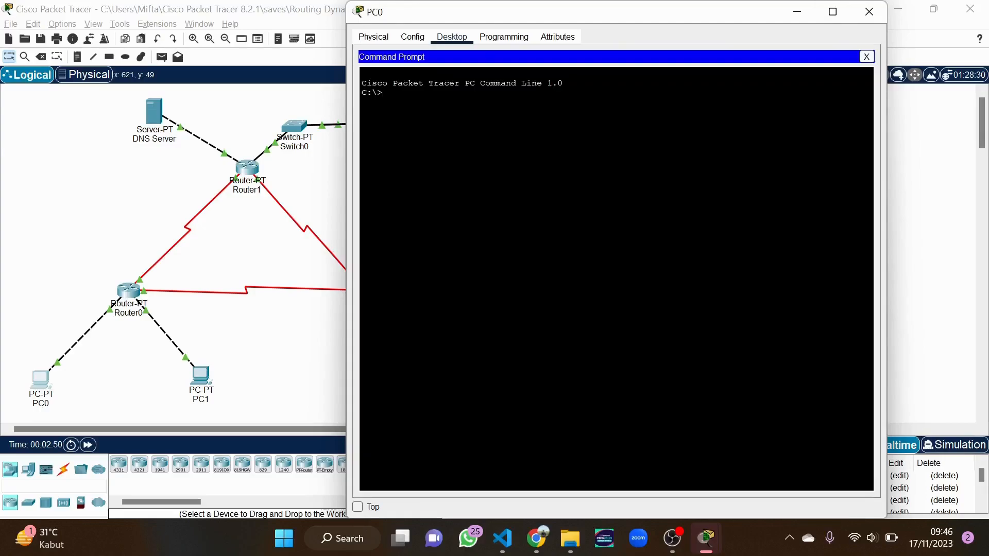
type("ping 43.43.43.2")
key("Return")
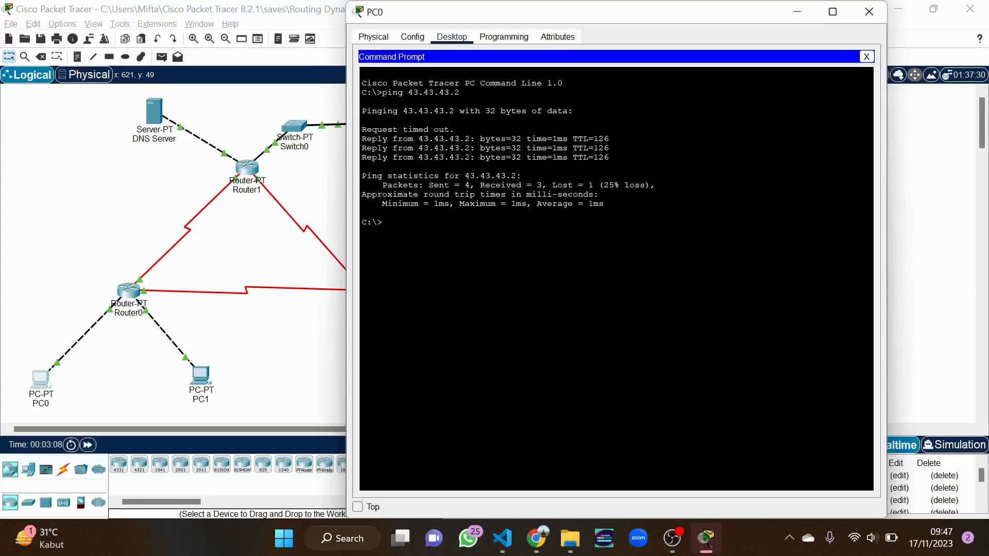
Run dir on PC0 and highlight pesan-pc1.txt in the listing
type("dir")
key("Return")
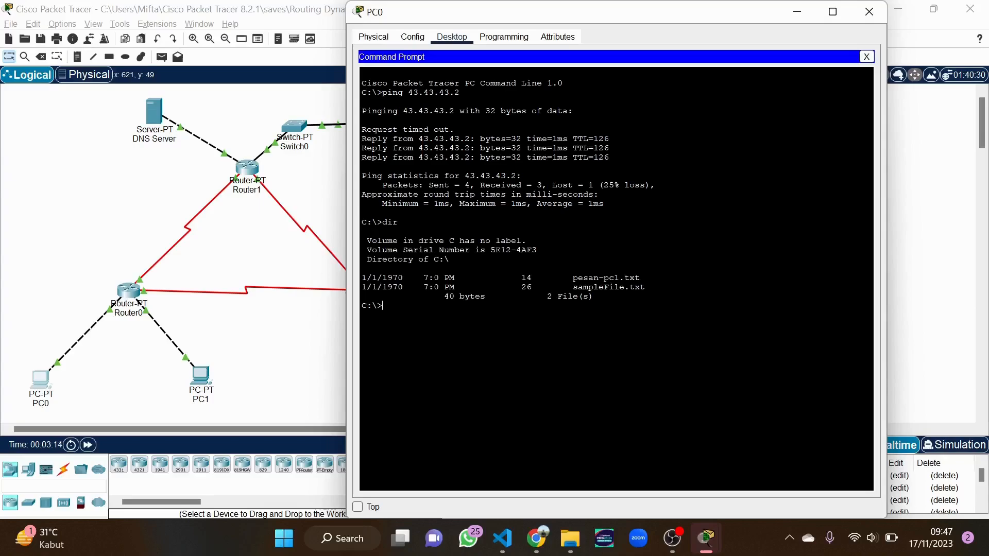
left_click_drag(640, 278, 573, 279)
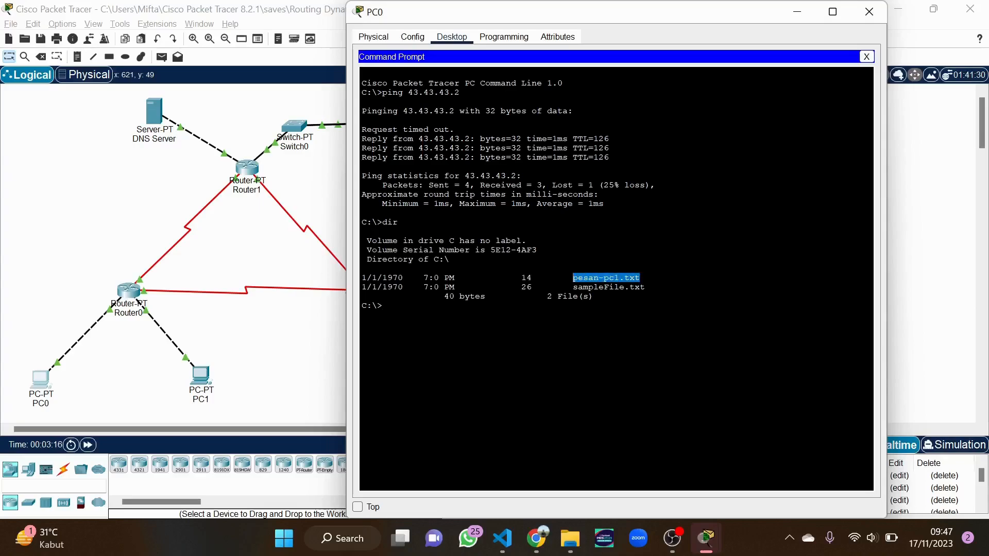
key("ctrl+c")
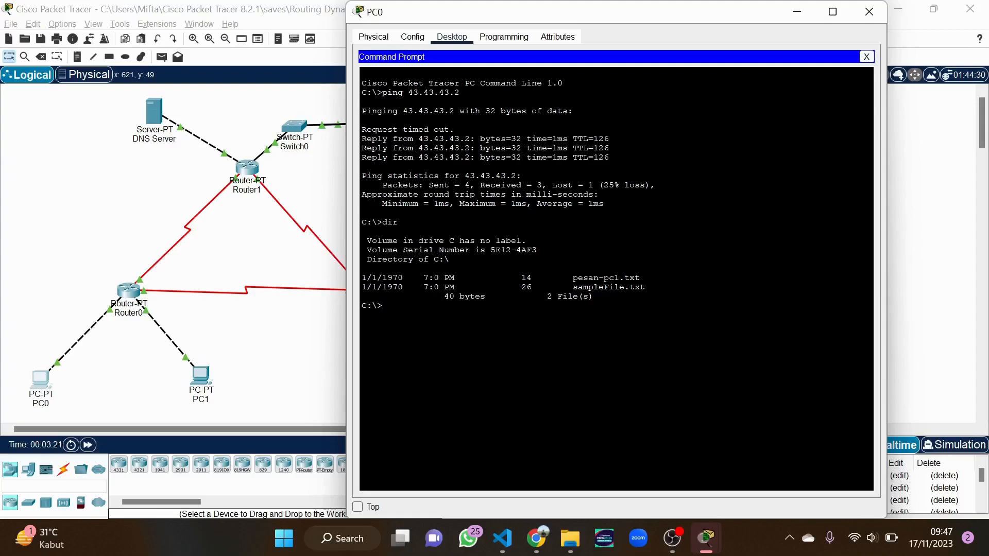
Run ftp 43.43.43.2 from PC0 and attempt to log in as admin
type("pin")
key("BackSpace")
key("BackSpace")
key("BackSpace")
type("ftp 43.43.43.2")
key("Return")
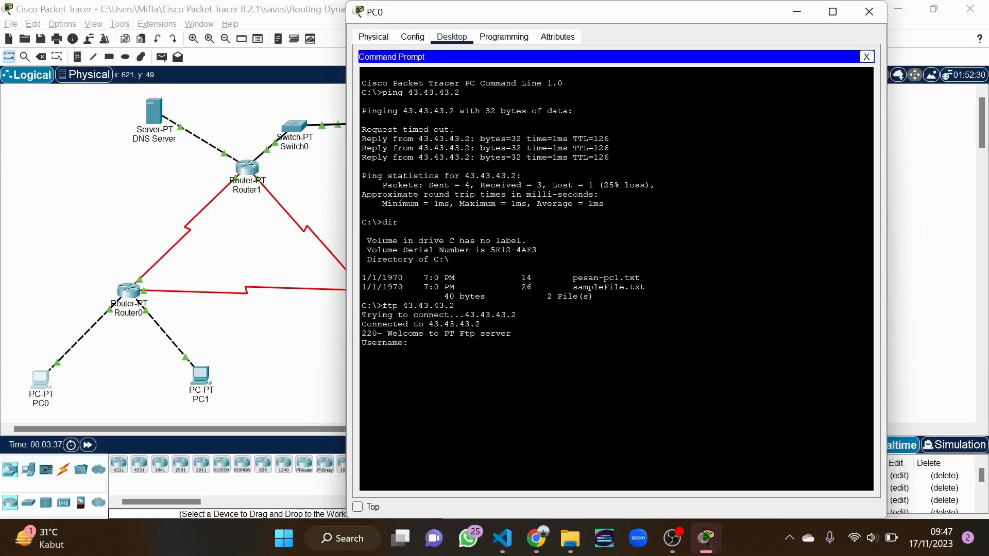
type("admin")
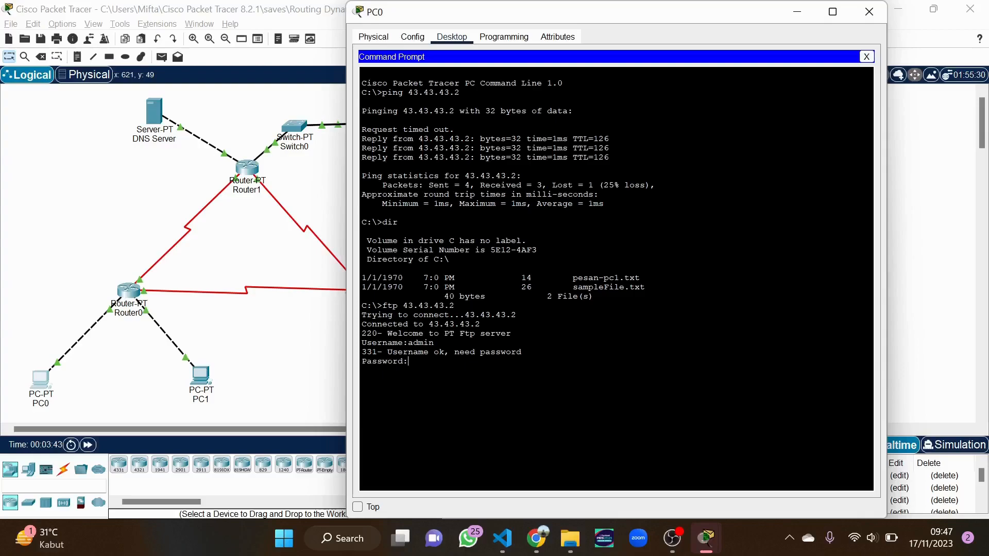
key("Return")
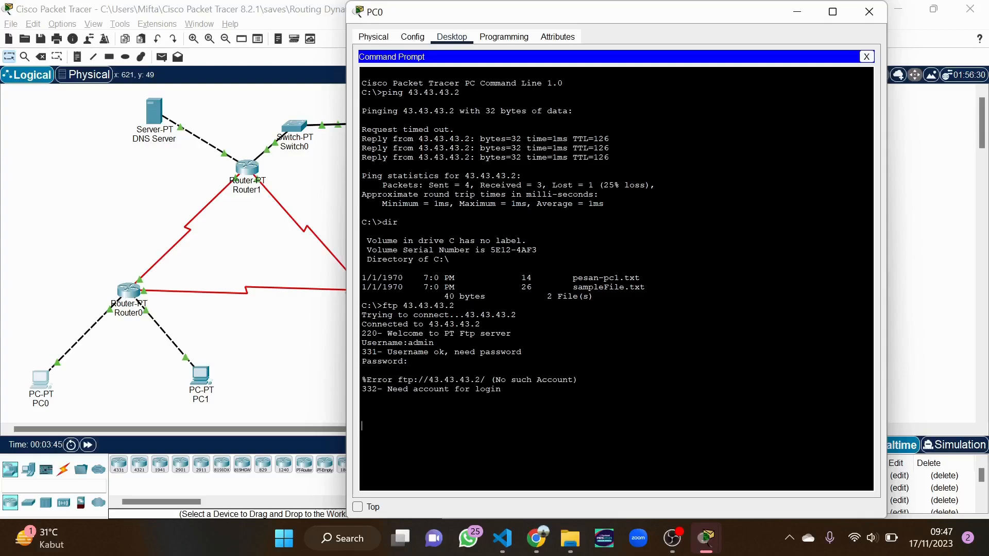
Reconnect to 43.43.43.2, log in as admin, then quit the FTP session
key("Up")
key("Return")
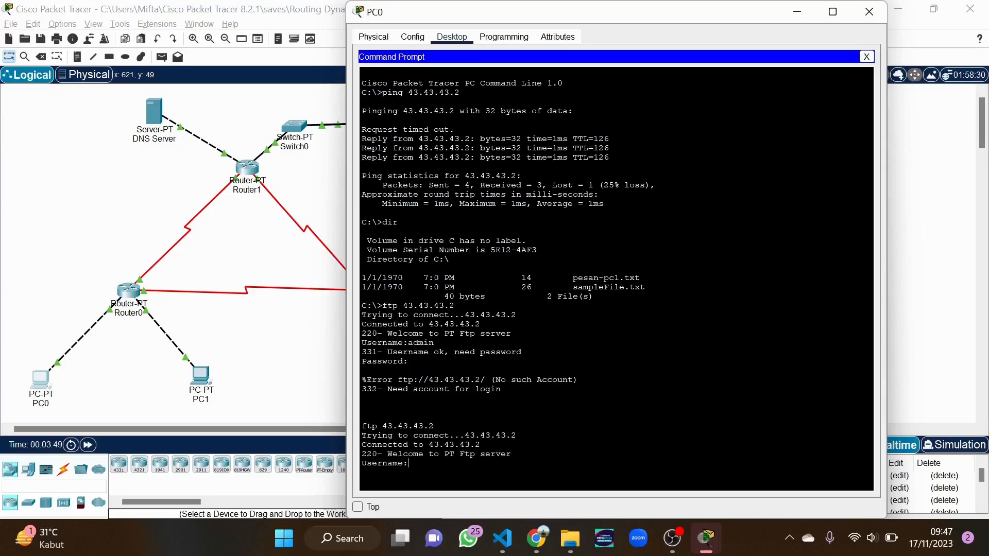
type("admin")
key("Return")
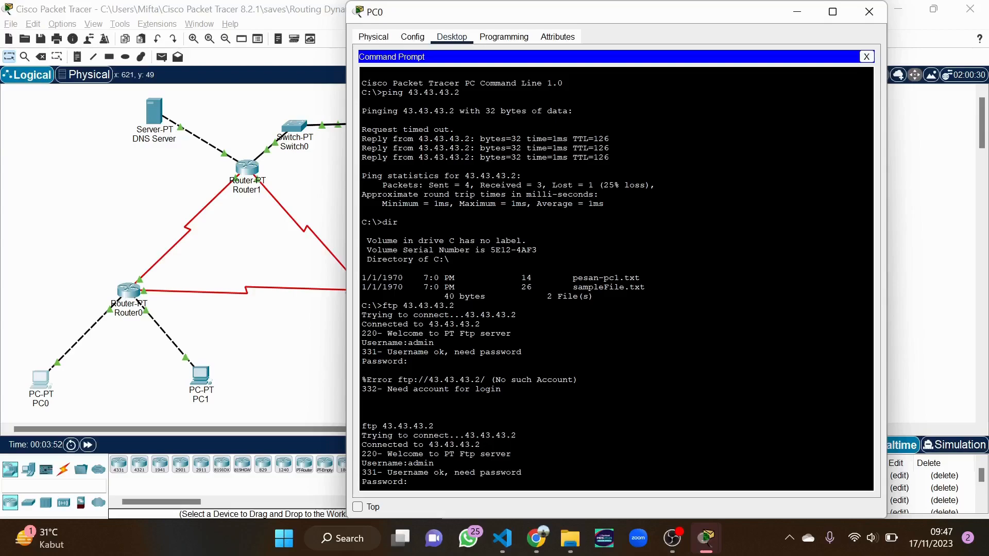
key("Return")
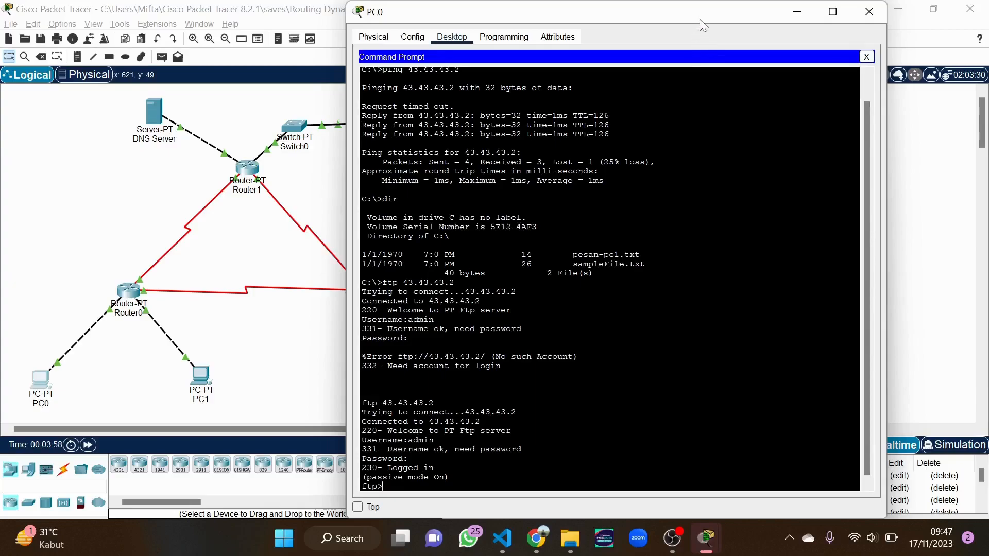
left_click_drag(699, 19, 743, 19)
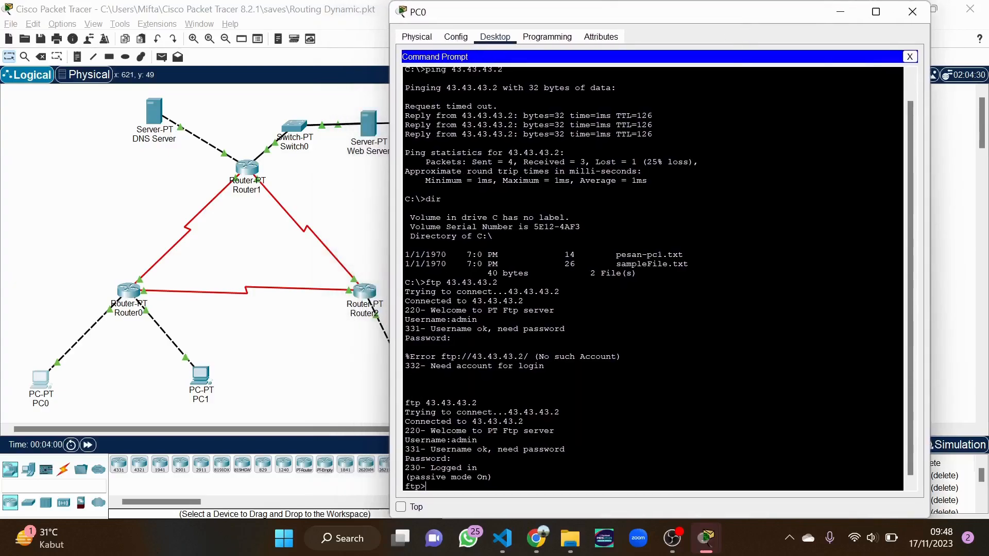
type("quit")
key("Return")
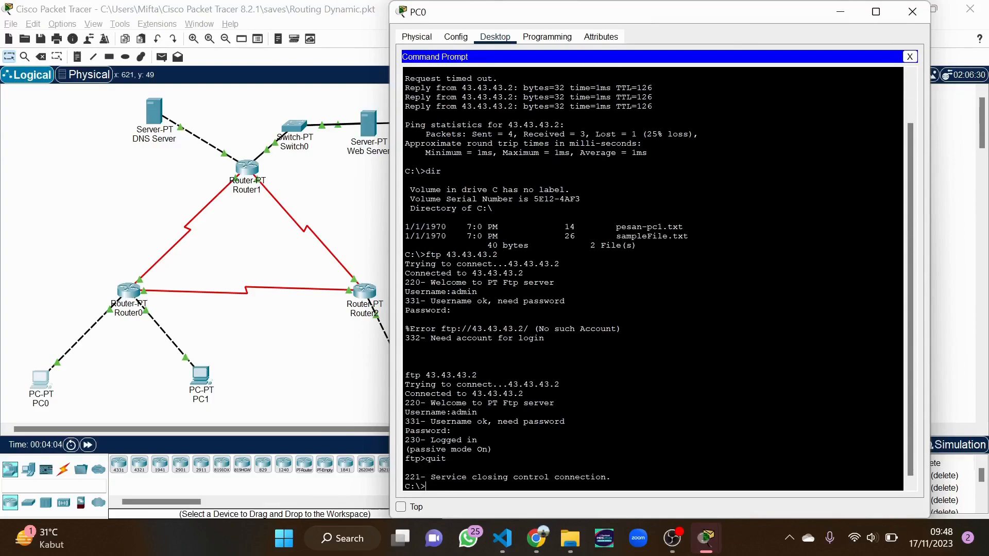
Close PC0 and open the DNS Server's DNS records page
left_click(913, 11)
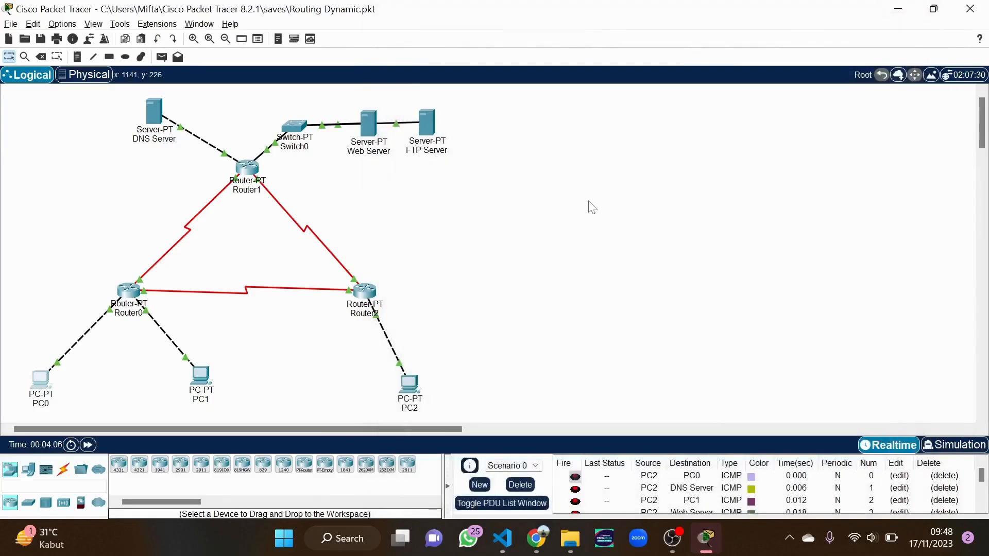
double_click(161, 118)
left_click_drag(547, 18, 650, 18)
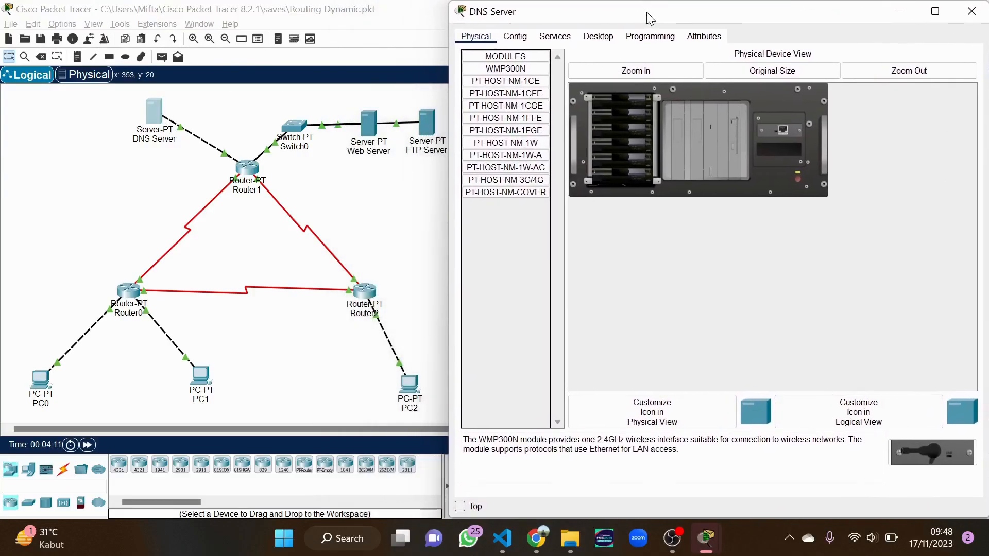
left_click(555, 37)
left_click(497, 119)
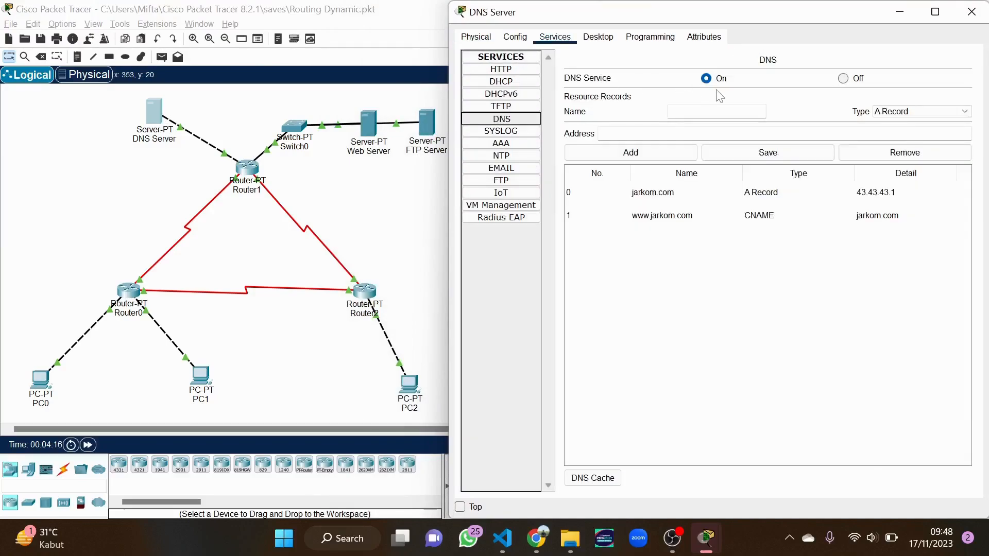
Add an A record mapping jarkom.com/ftp to 43.43.43.2
left_click(721, 111)
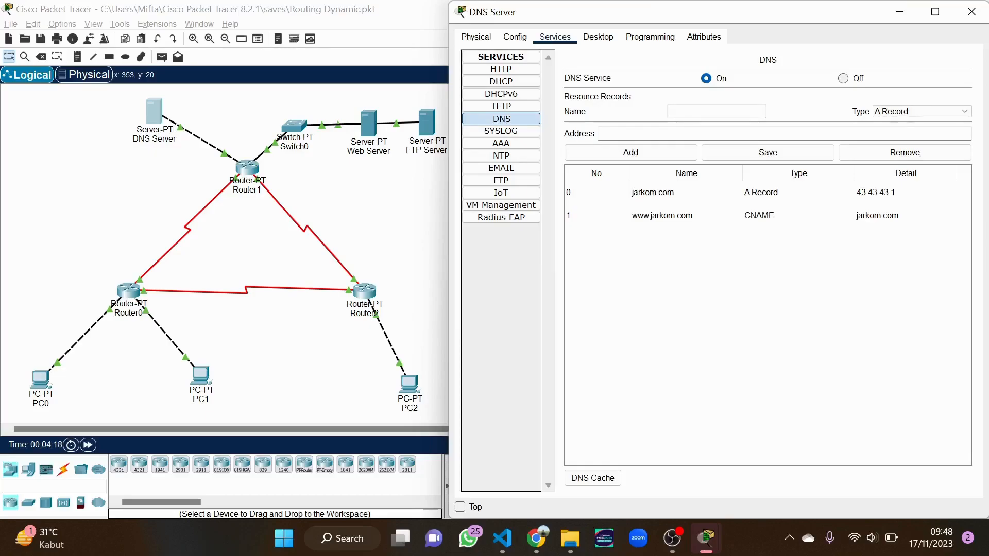
type("jarkom.com/ftp")
left_click(716, 134)
type("43.43.432")
key("Left")
type(".")
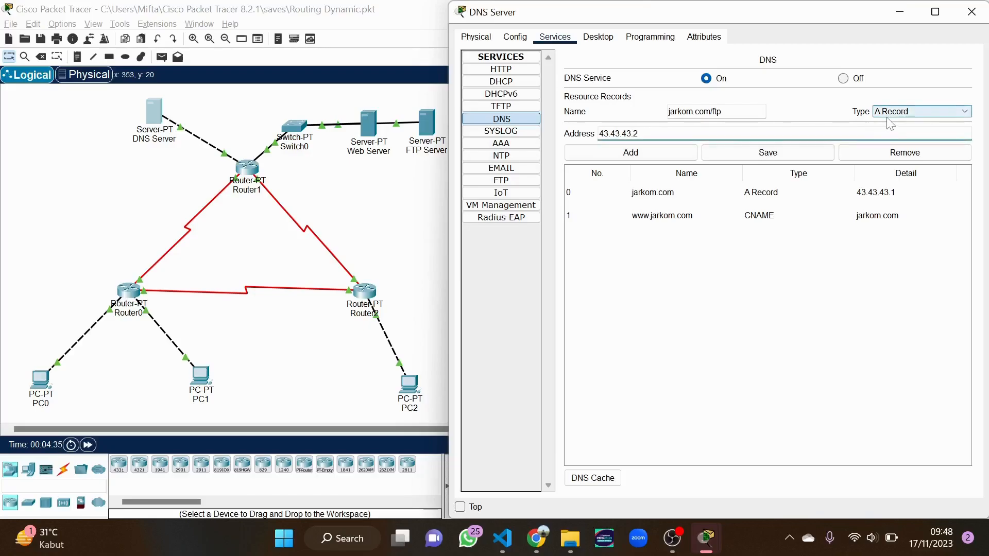
left_click(658, 157)
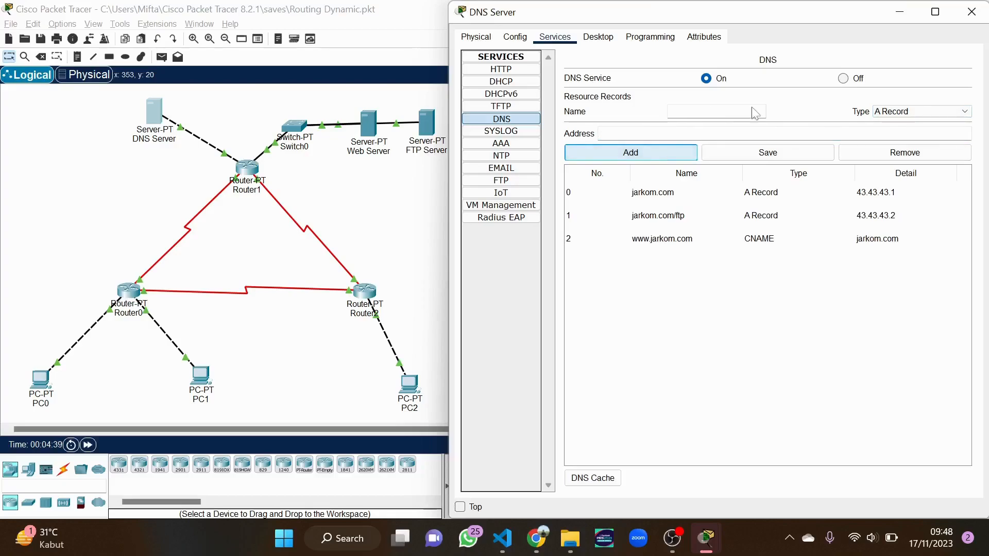
left_click(902, 111)
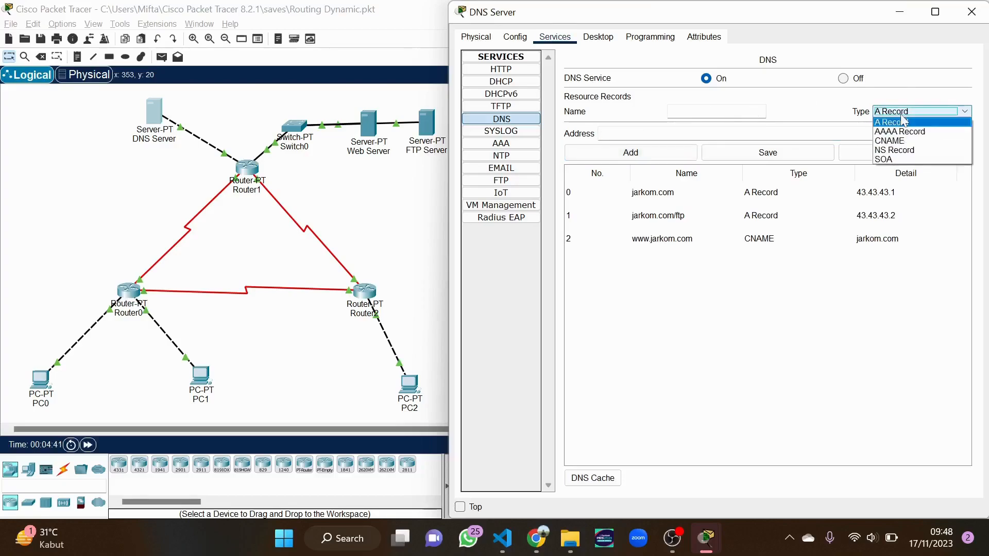
left_click(894, 142)
left_click(669, 111)
type("www")
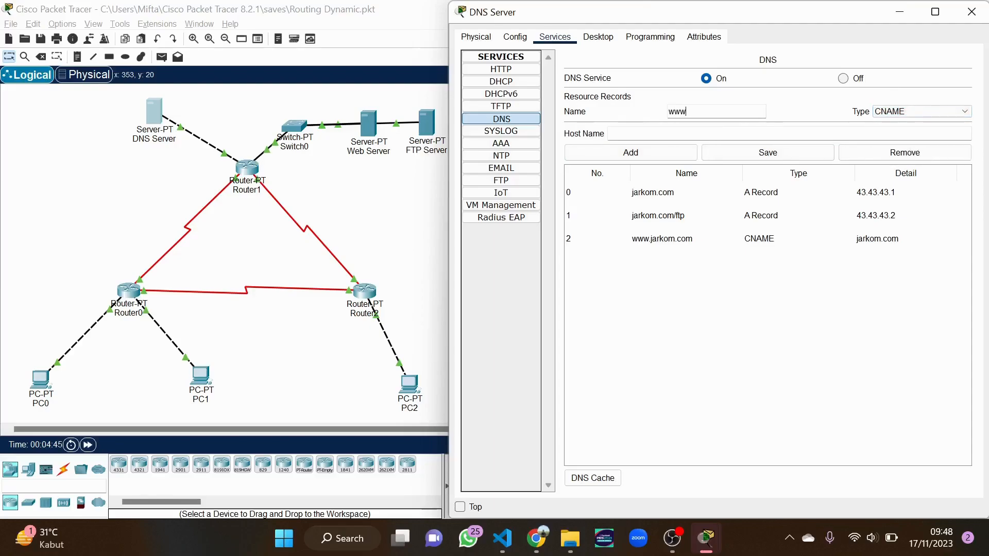
type(".jarkom.com/ftp")
left_click(610, 133)
type("jarkom/")
key("BackSpace")
type(".com")
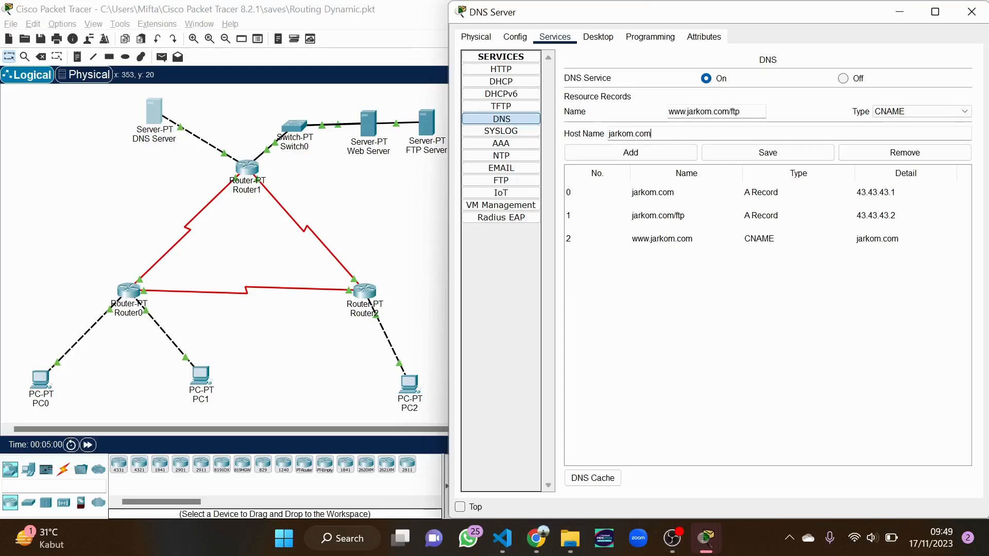
type("/ftp")
left_click(668, 156)
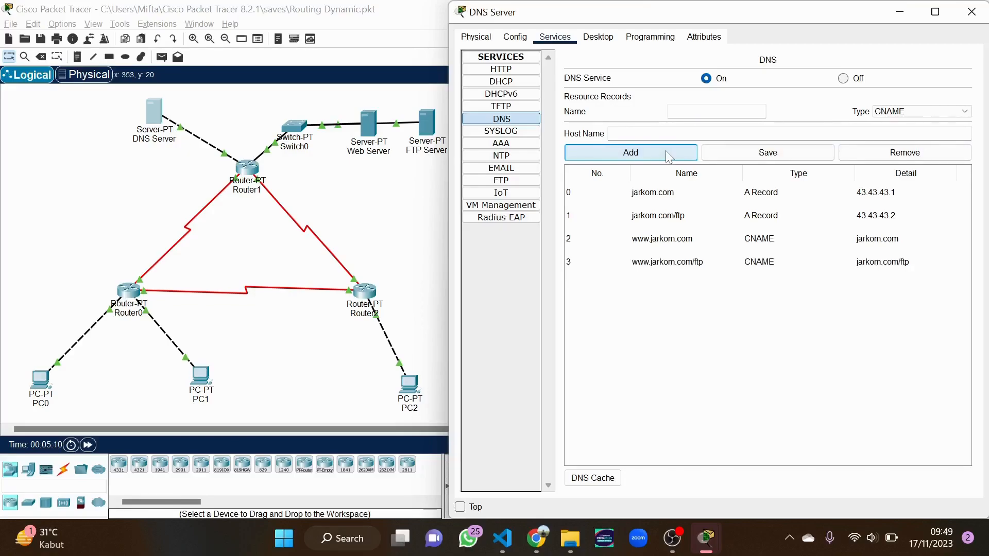
Close the DNS Server and bring up PC0's command prompt
left_click(971, 11)
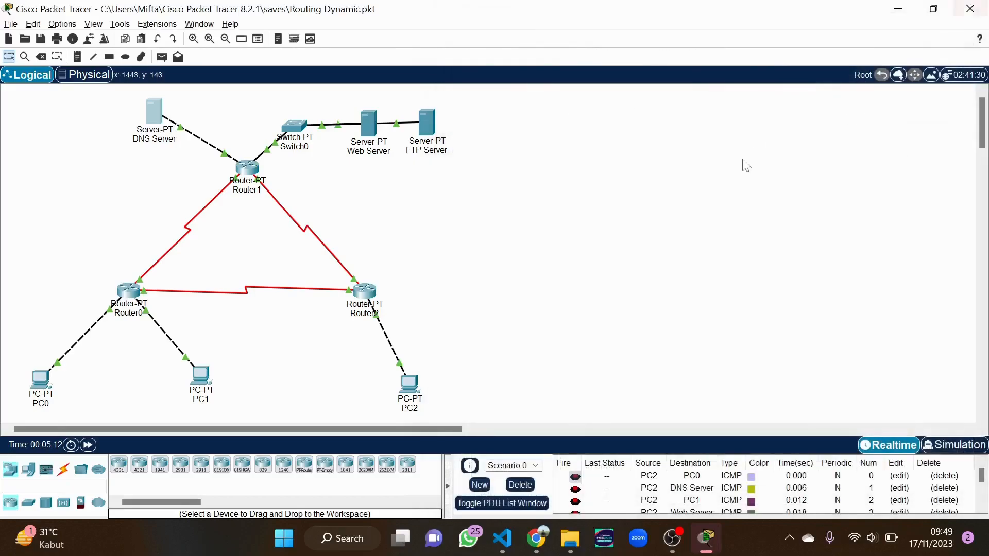
left_click(41, 383)
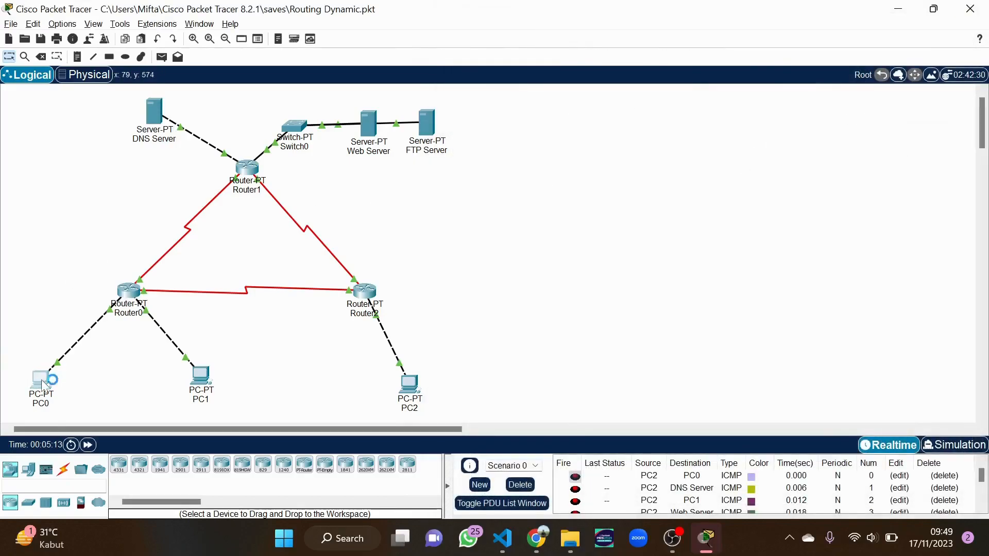
left_click_drag(676, 121, 803, 41)
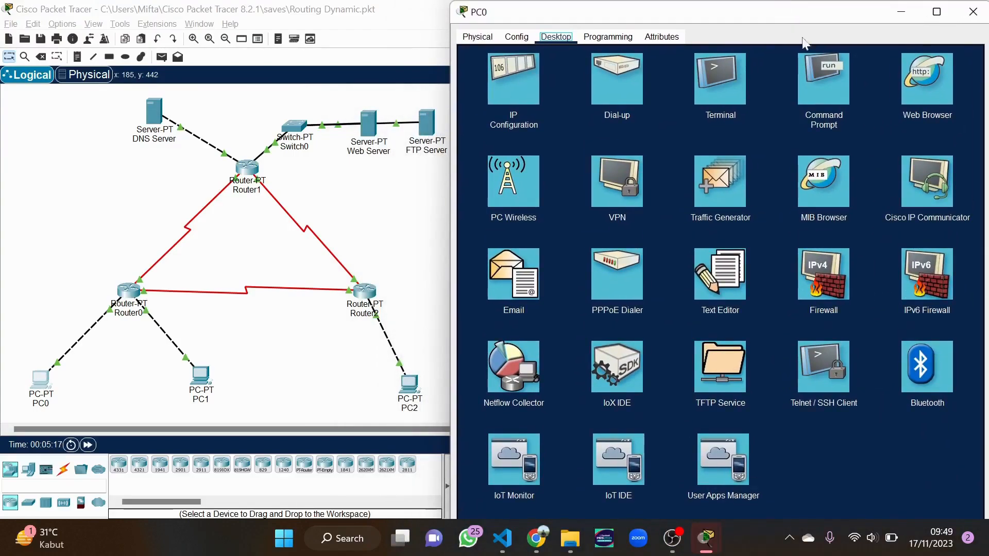
left_click(807, 76)
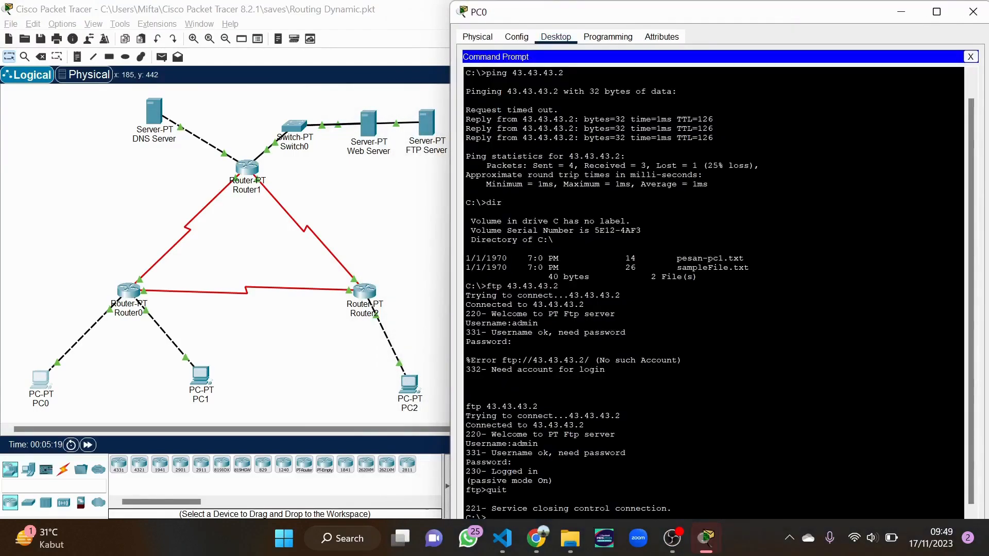
left_click_drag(613, 21, 614, 13)
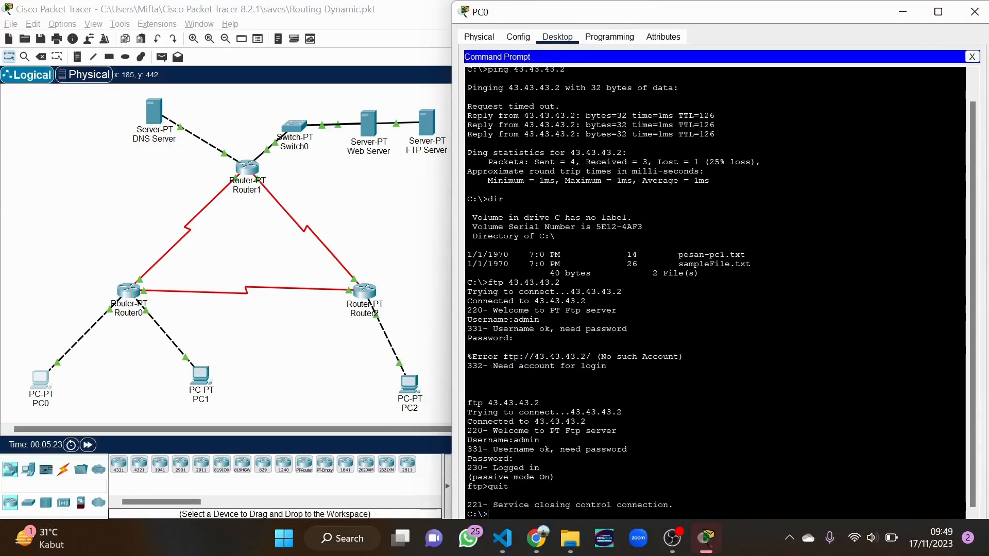
Run ftp jarkom.com/ftp from PC0 and log in as admin
type("ftp jarkom")
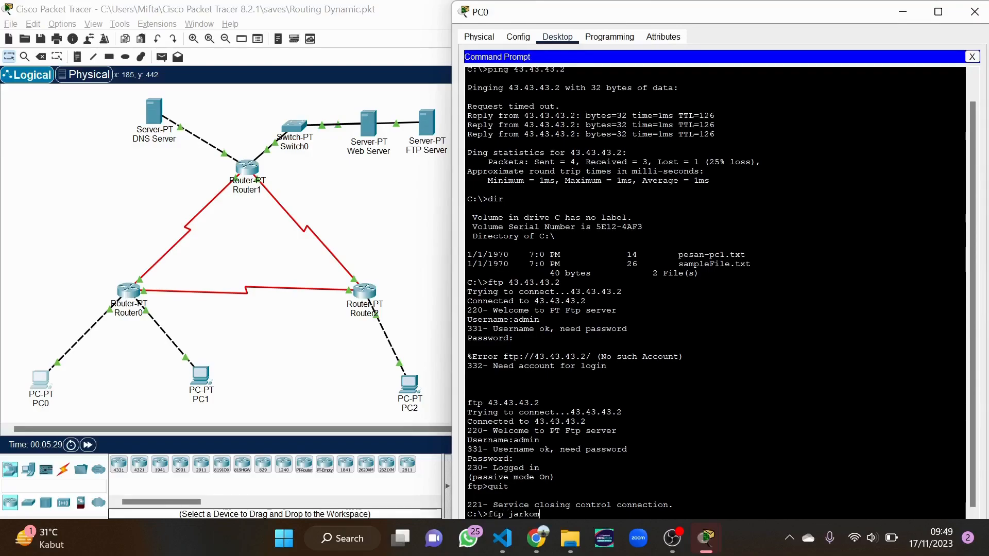
type(".com/ftp")
key("Return")
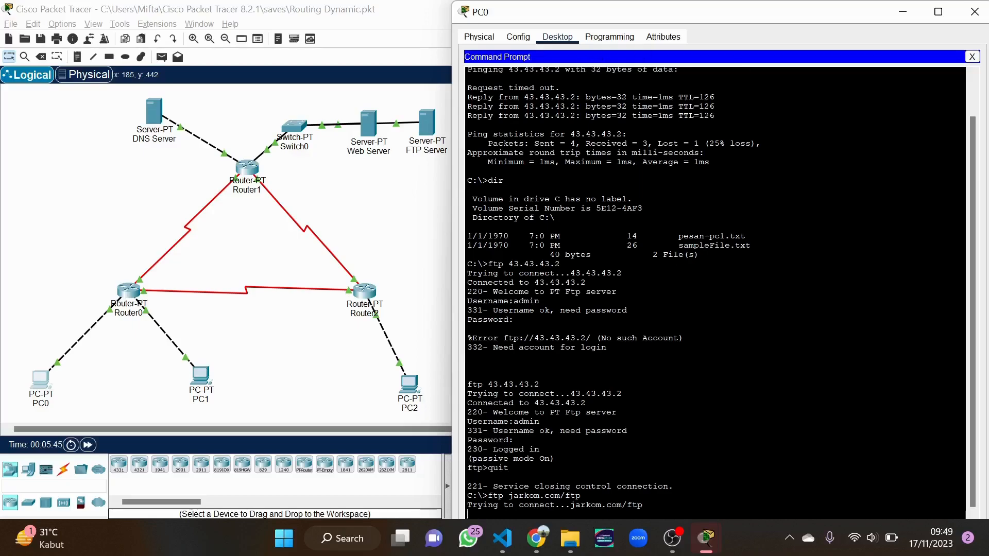
left_click(972, 56)
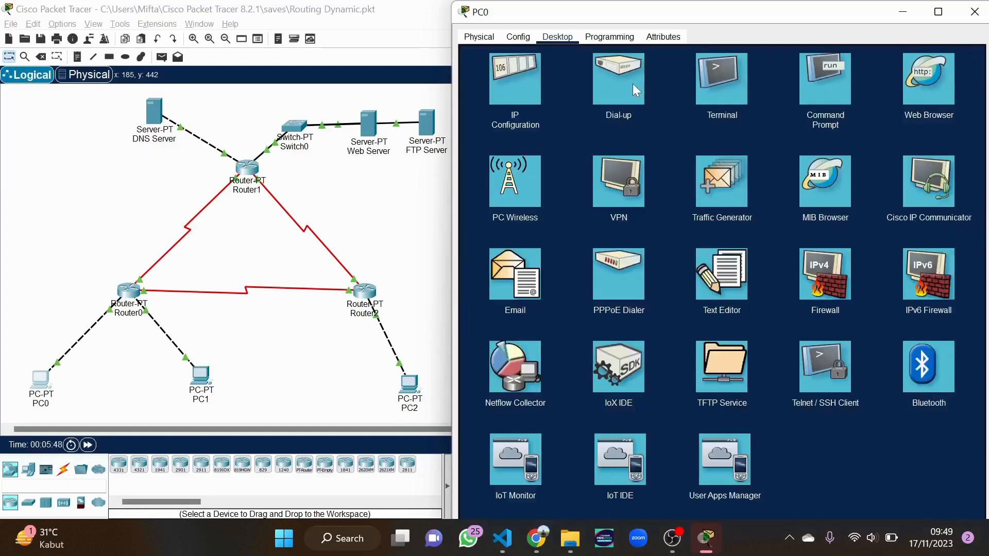
left_click(815, 80)
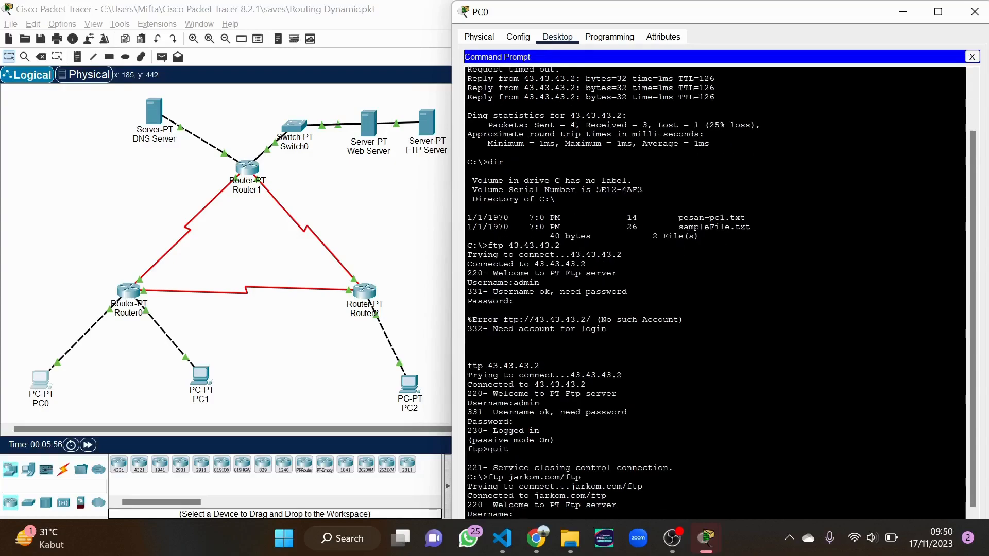
type("admin")
key("Return")
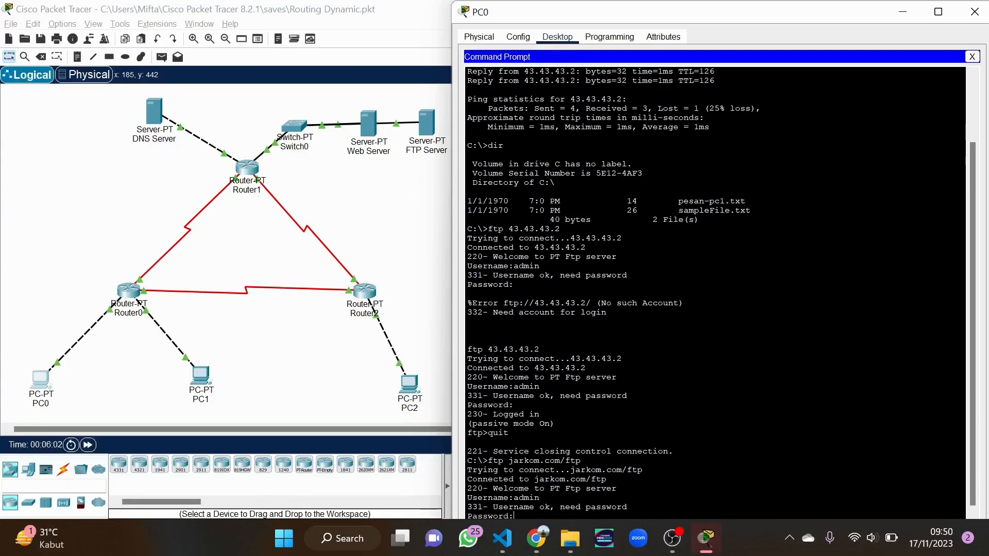
key("Return")
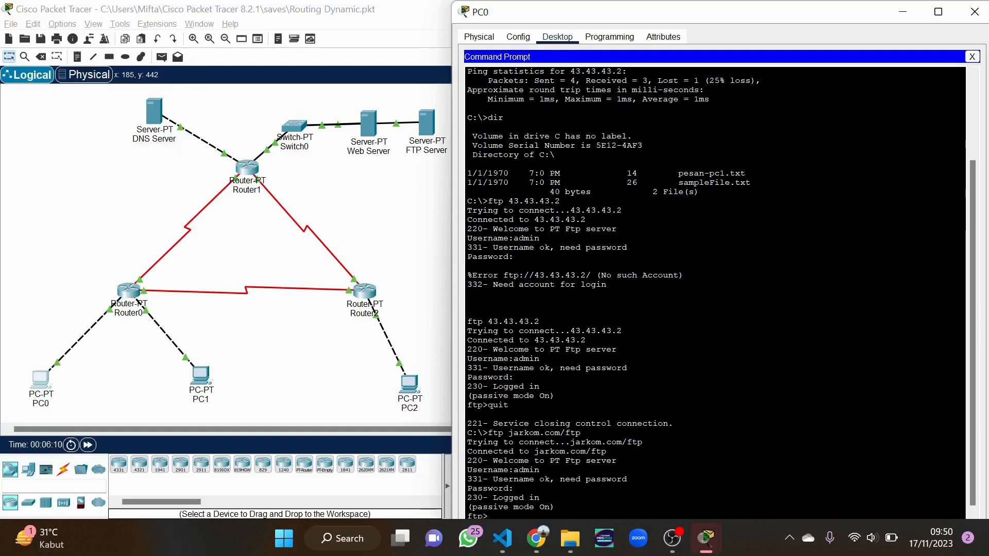
Upload pesan-pc1.txt with put, confirm the 14-byte transfer completed, and close PC0
type("t pesa")
left_click_drag(745, 173, 679, 174)
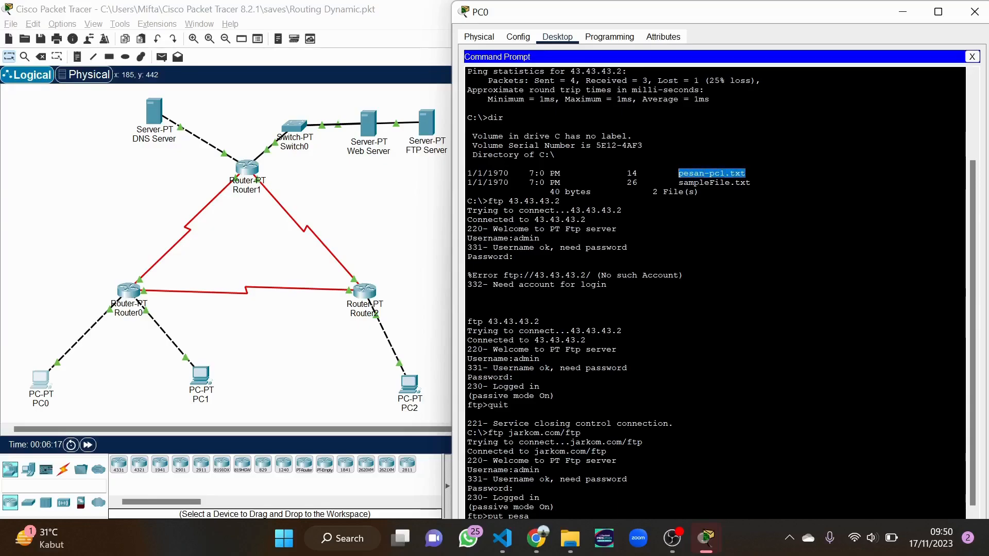
type("n")
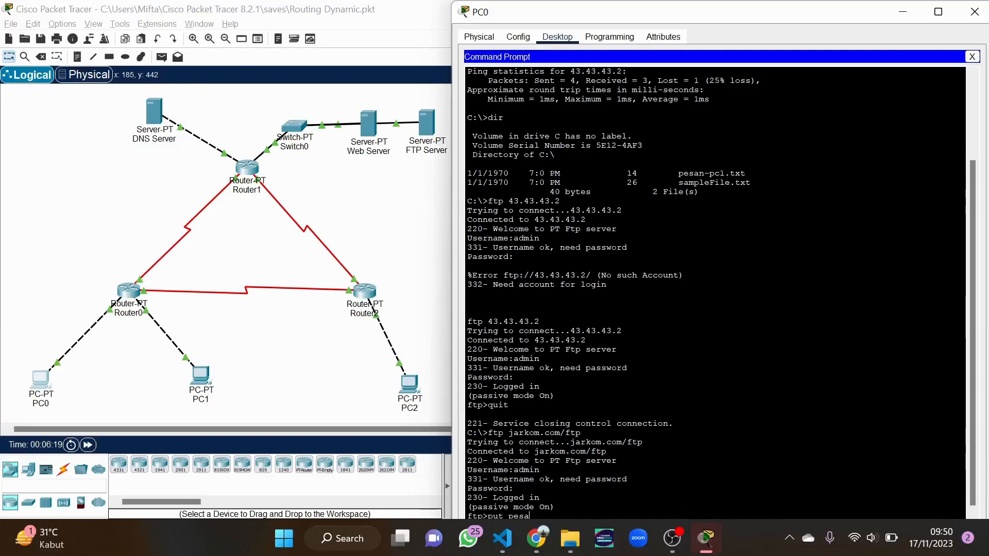
type("-pc1.txt")
key("Return")
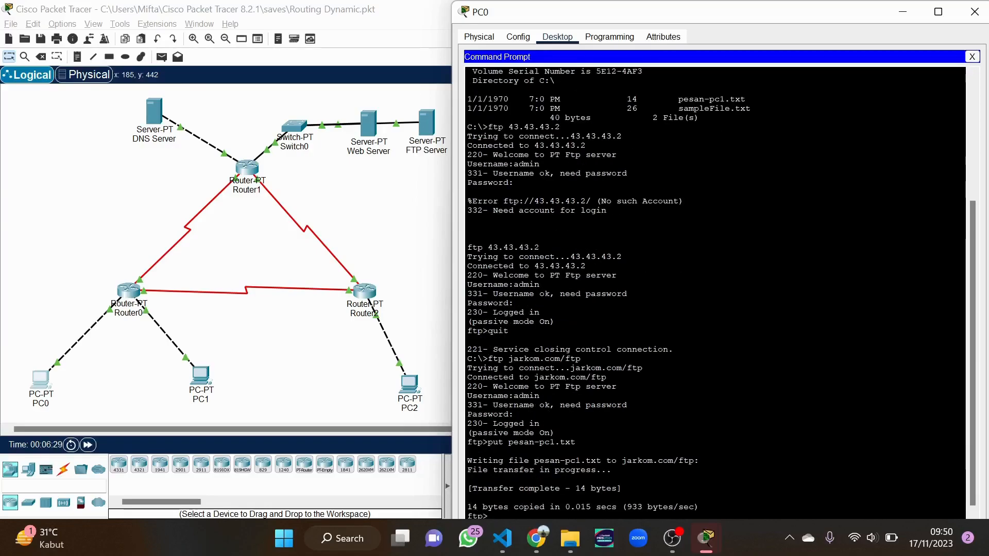
left_click_drag(699, 508, 467, 461)
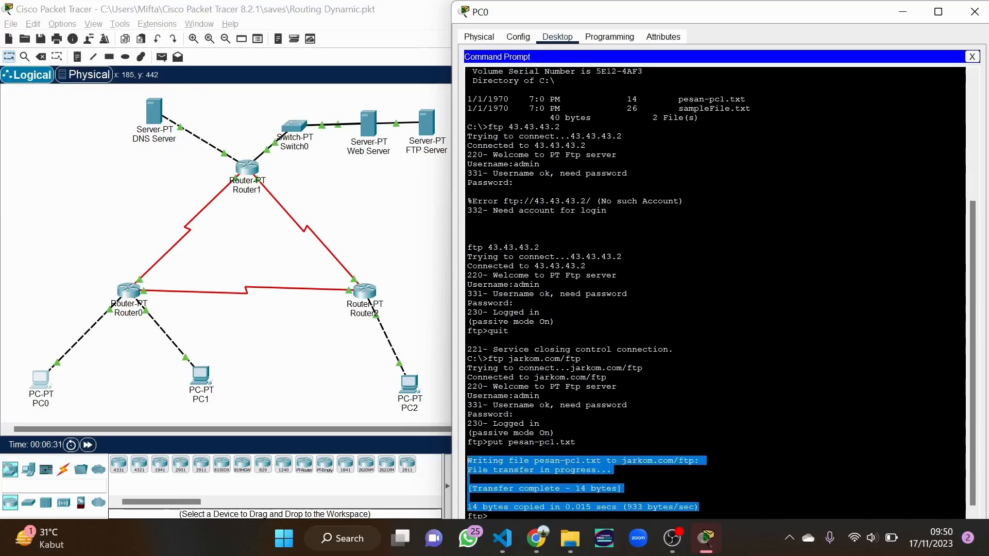
left_click(976, 12)
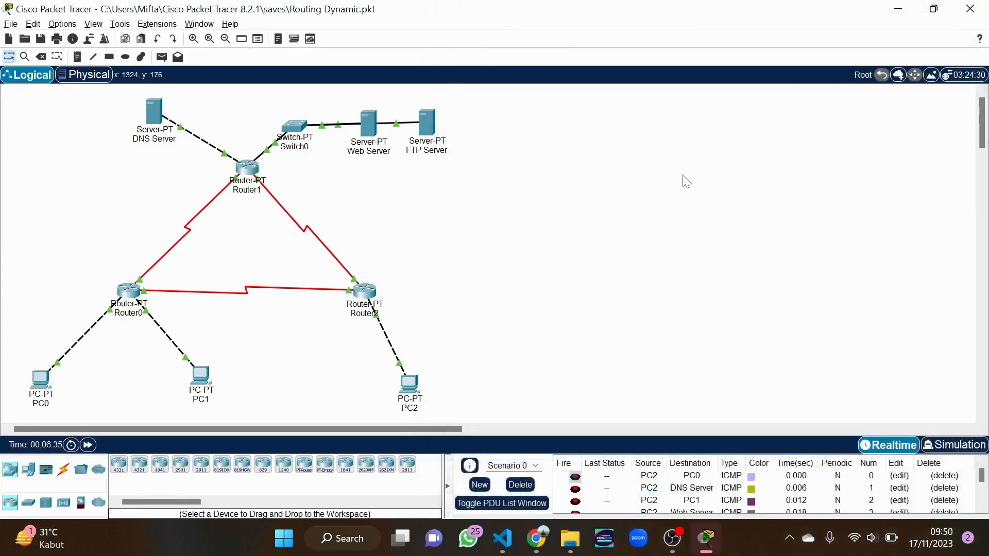
Open PC2's Command Prompt and move its window to uncover the network diagram
left_click(409, 384)
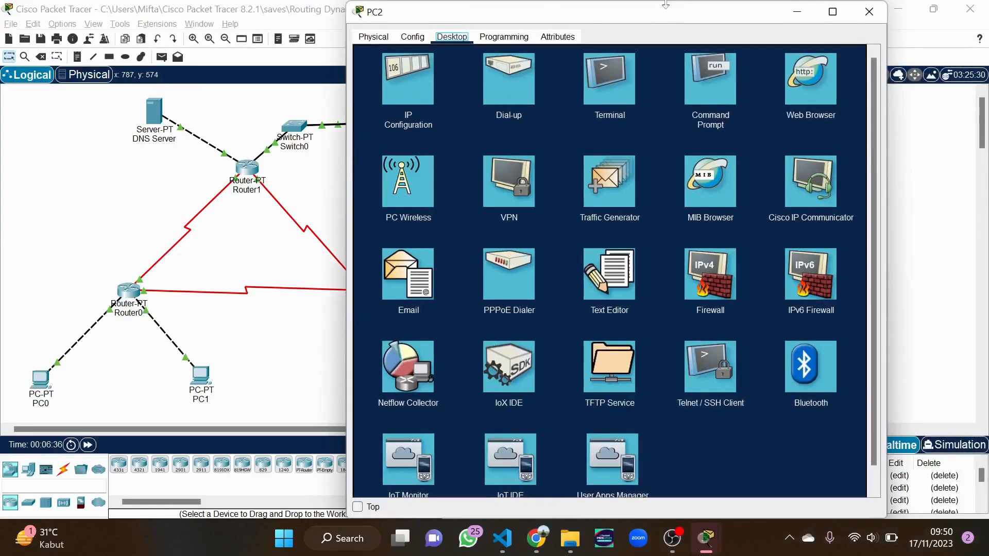
left_click(702, 78)
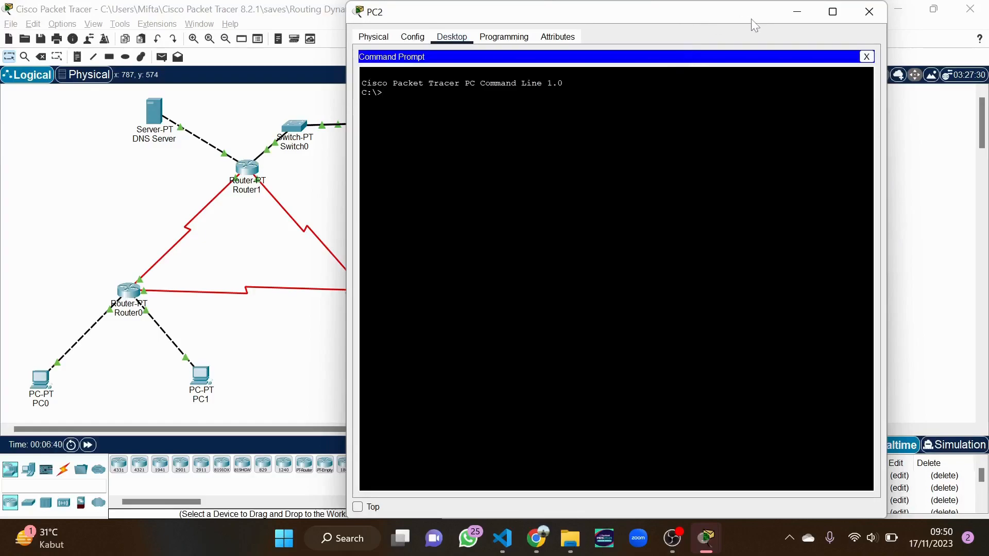
left_click_drag(760, 18, 855, 25)
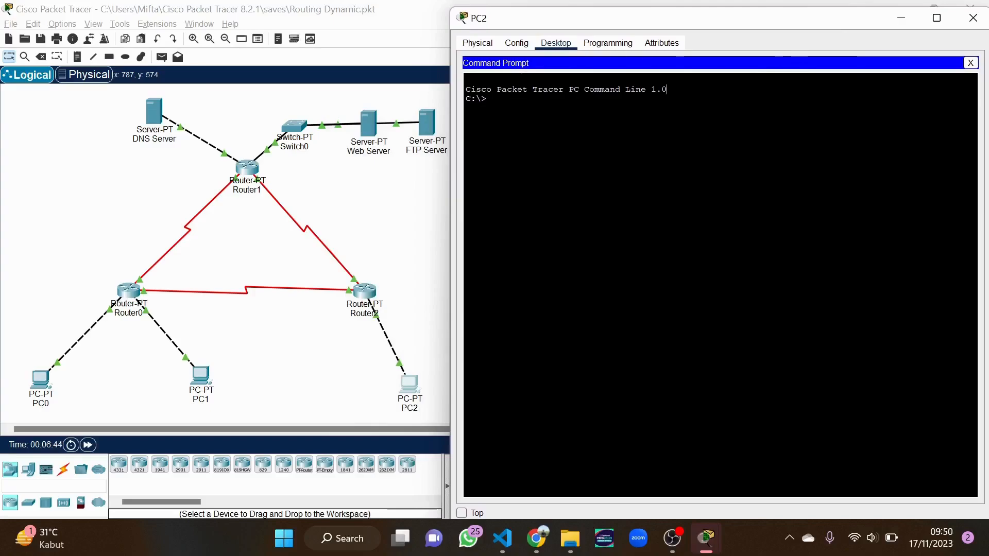
type("ftp")
type(" www.jarkom")
type("/")
type("com/ftp")
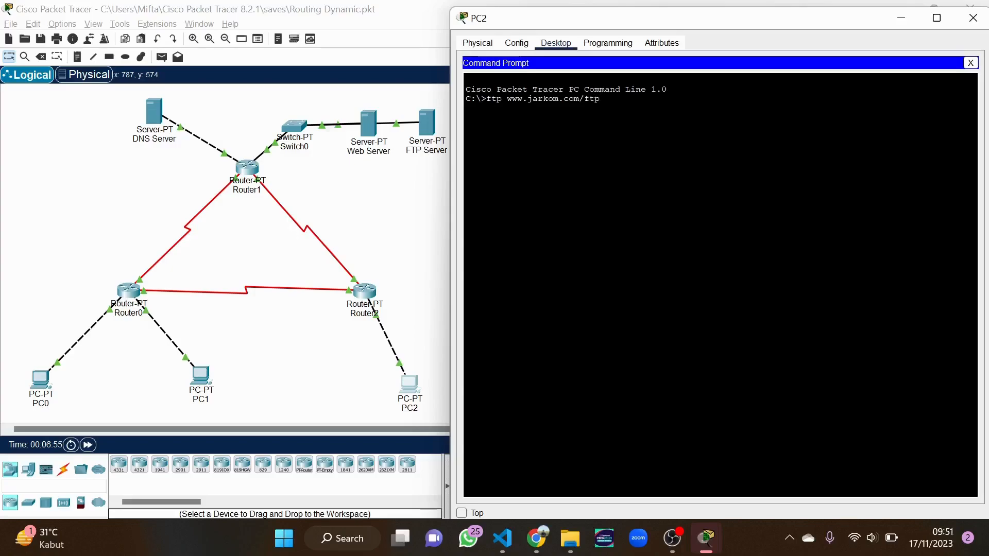
key("Return")
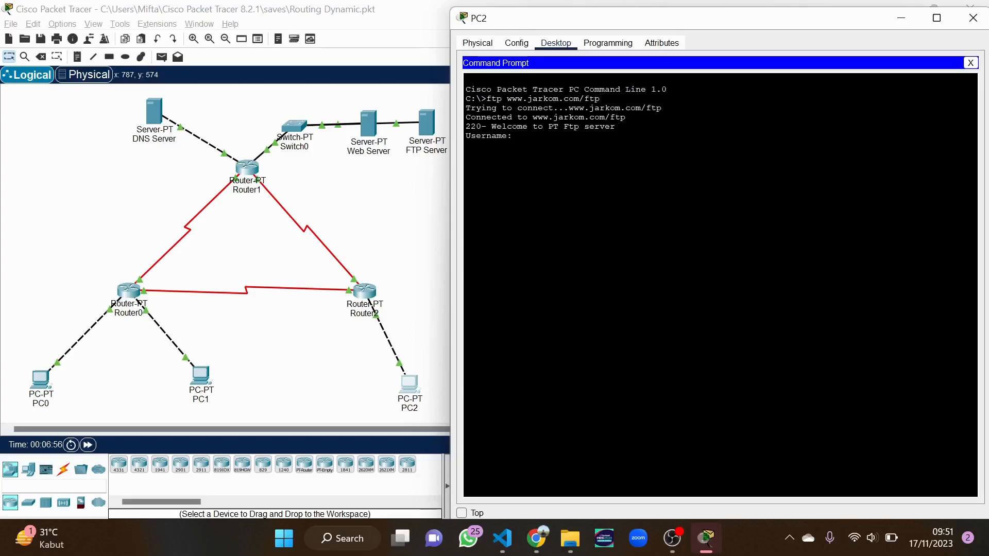
type("admin")
key("Return")
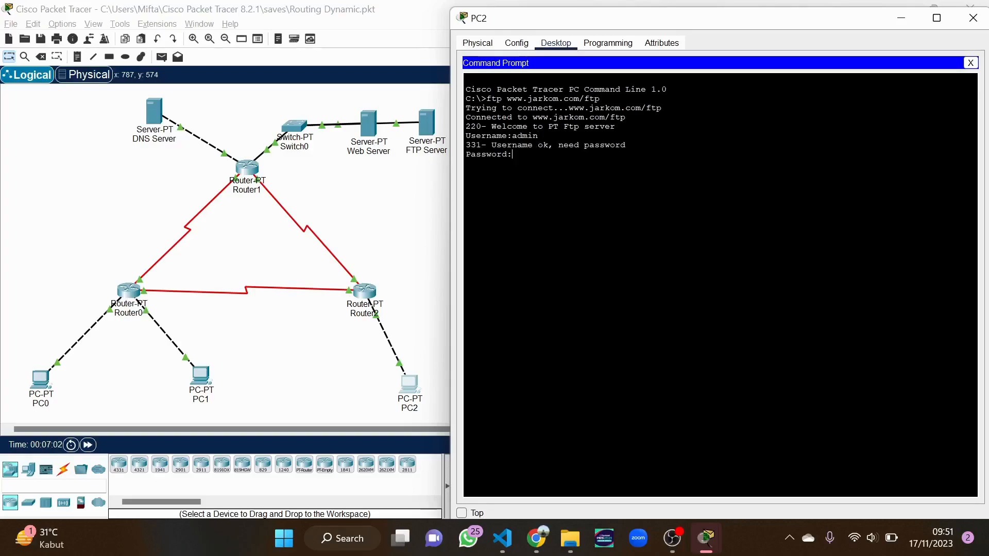
key("Return")
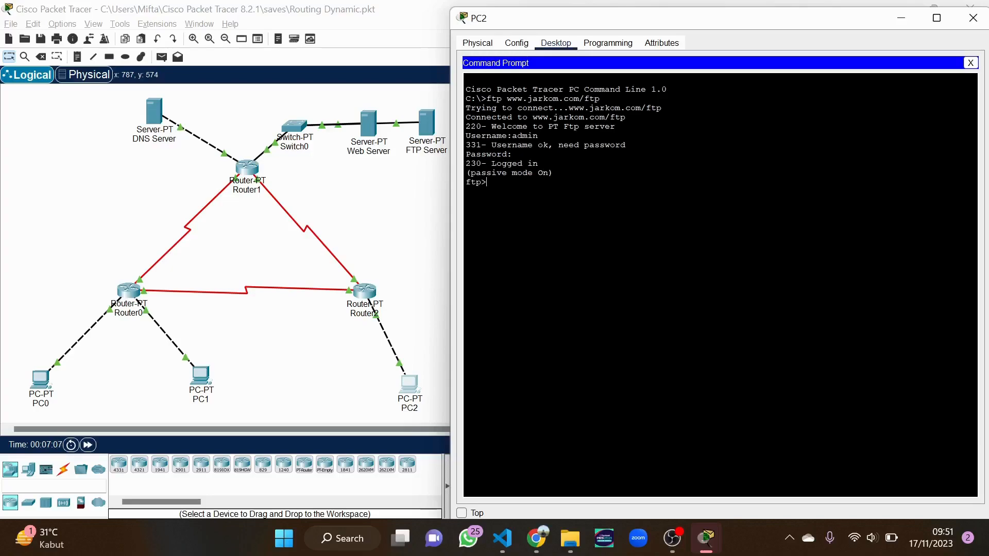
List the FTP server's files and download pesan-pc1.txt to PC2
type("dir")
key("Return")
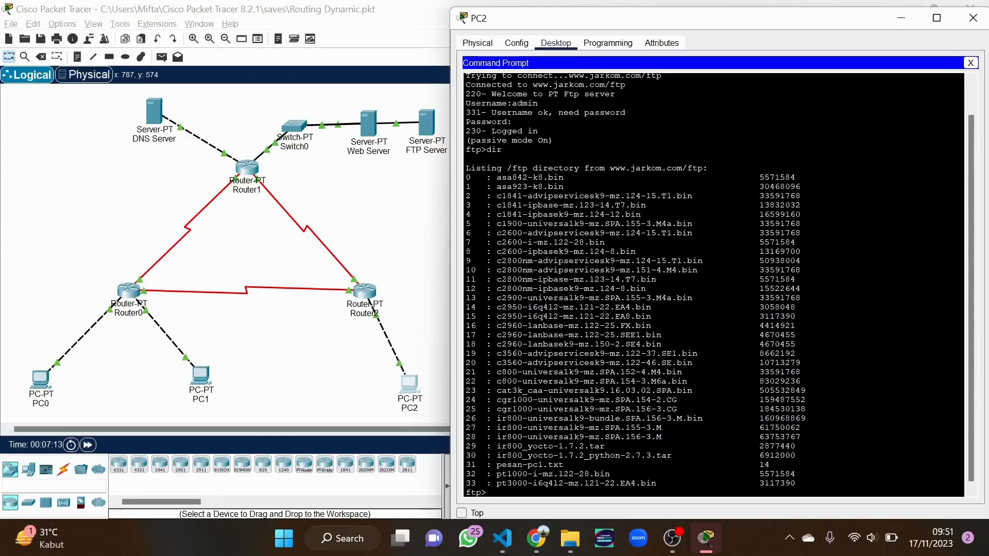
left_click_drag(497, 465, 769, 465)
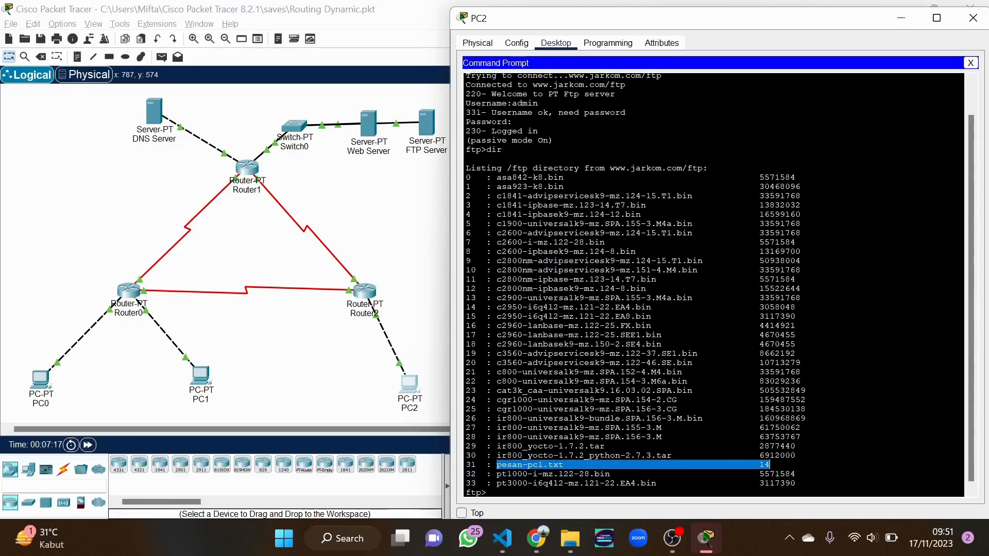
key("ctrl+c")
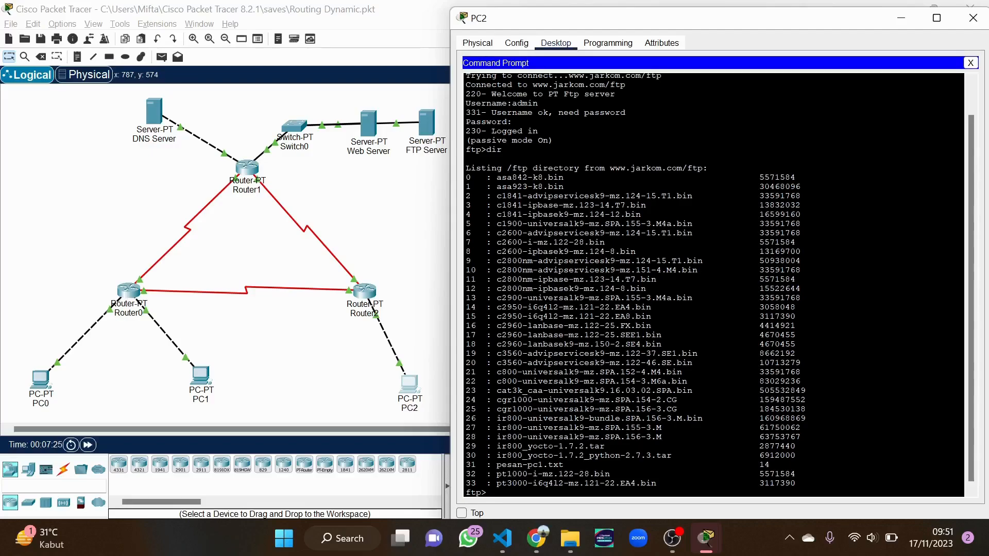
type("get pesan-pc1.txt")
key("Return")
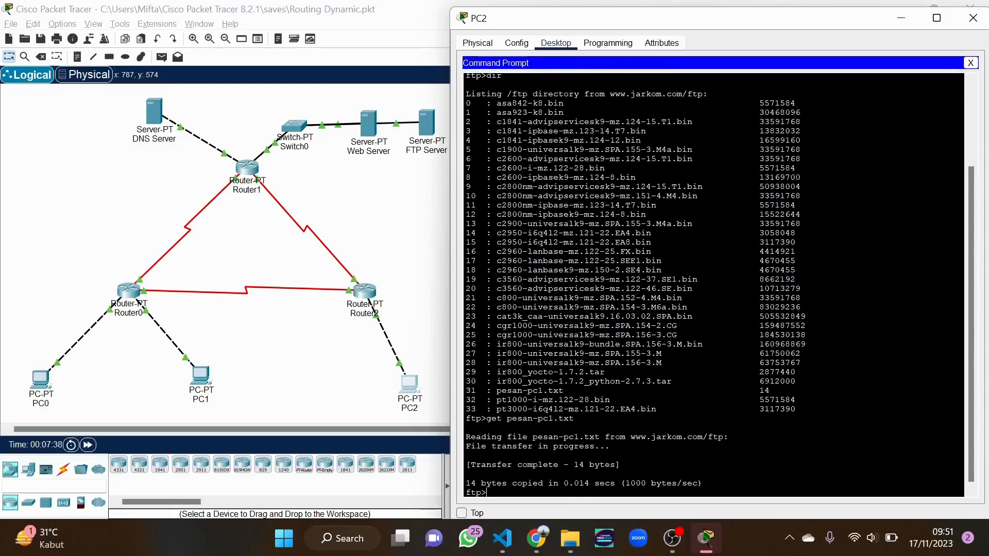
End the FTP session, confirm pesan-pc1.txt is on PC2's C: drive, and close the Command Prompt
type("gui")
key("Return")
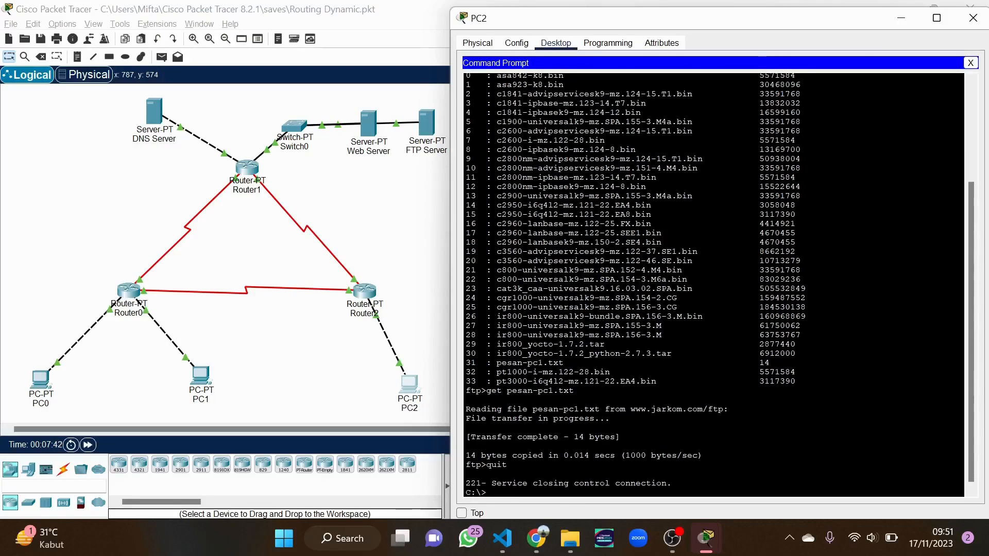
type("dir")
key("Return")
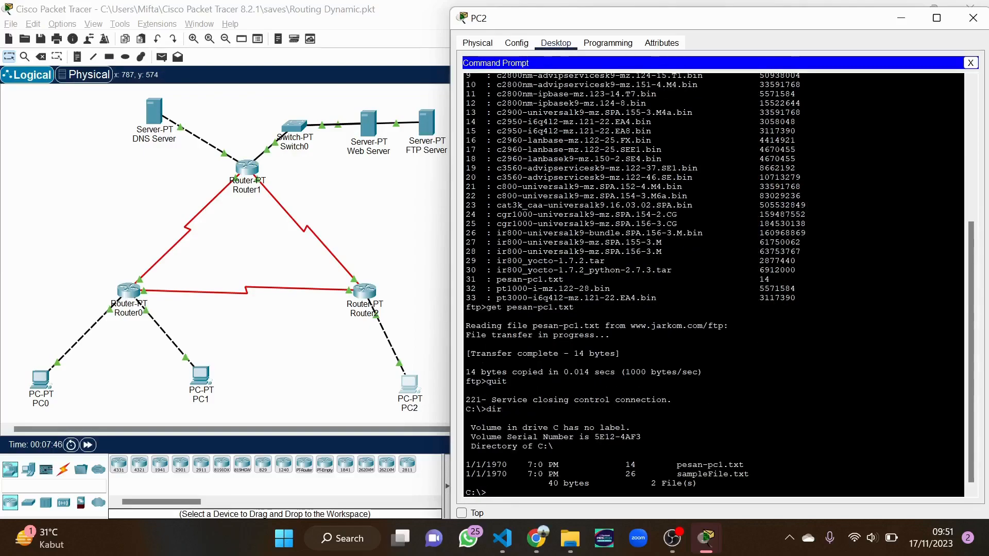
left_click_drag(745, 465, 492, 465)
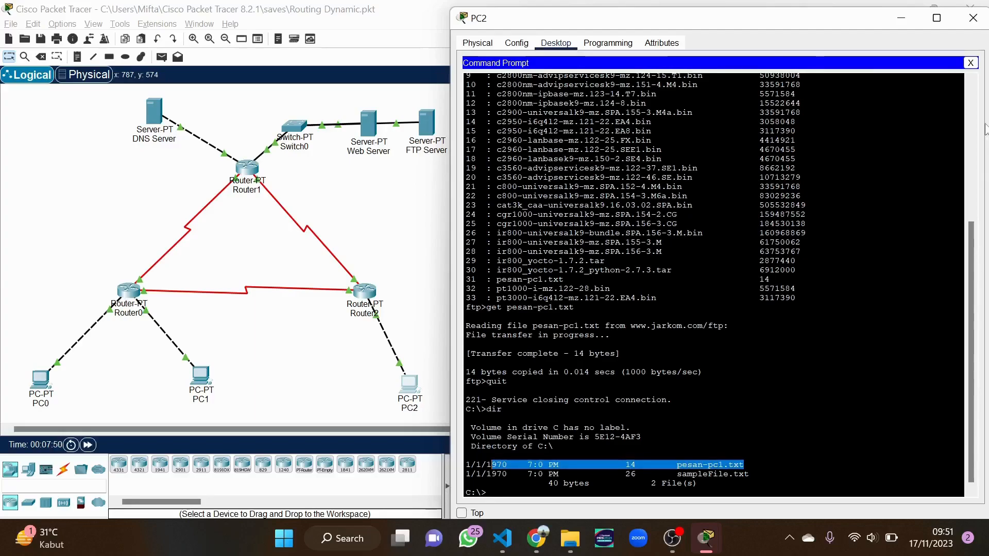
left_click(971, 64)
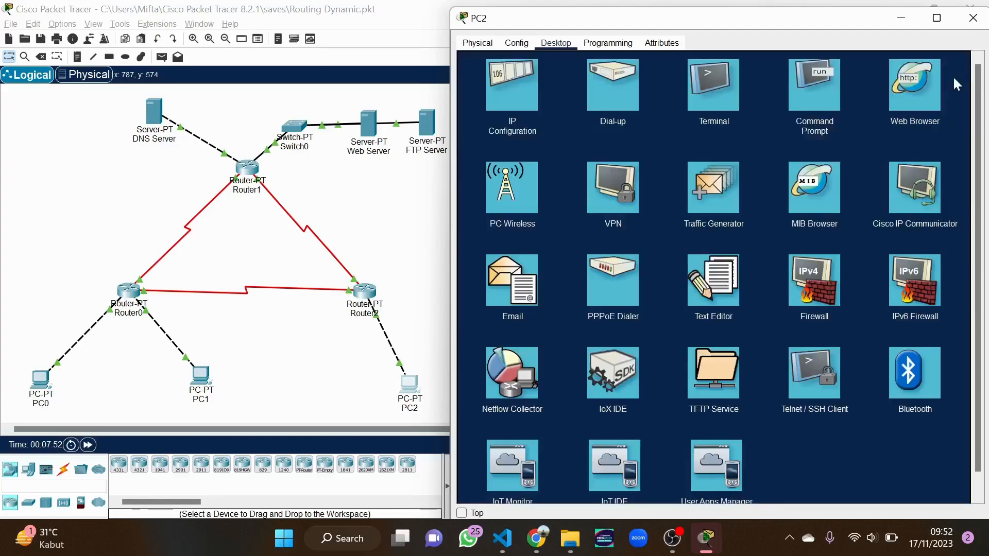
Open pesan-pc1.txt in PC2's Text Editor to display 'pesan dari pc1'
left_click(720, 298)
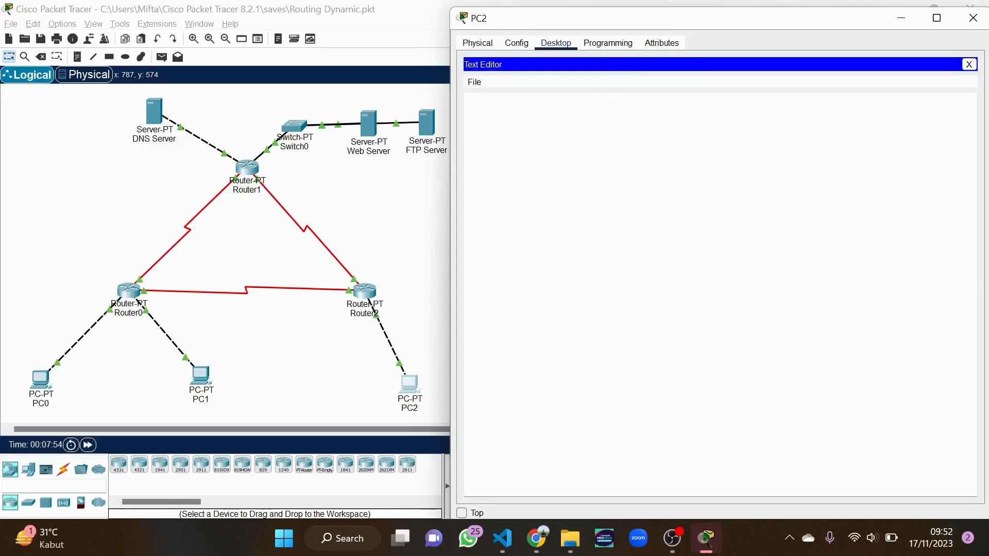
left_click(472, 83)
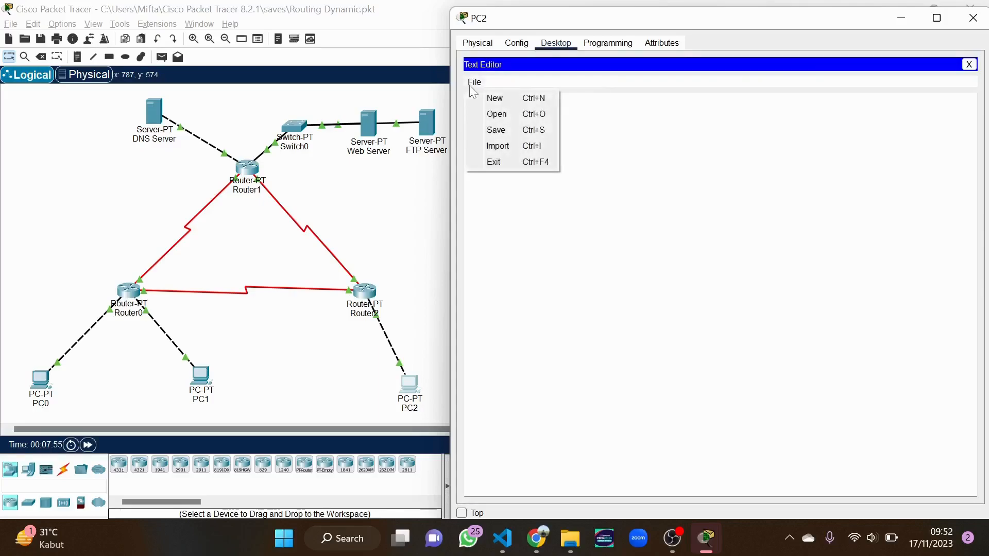
left_click(491, 116)
left_click(671, 260)
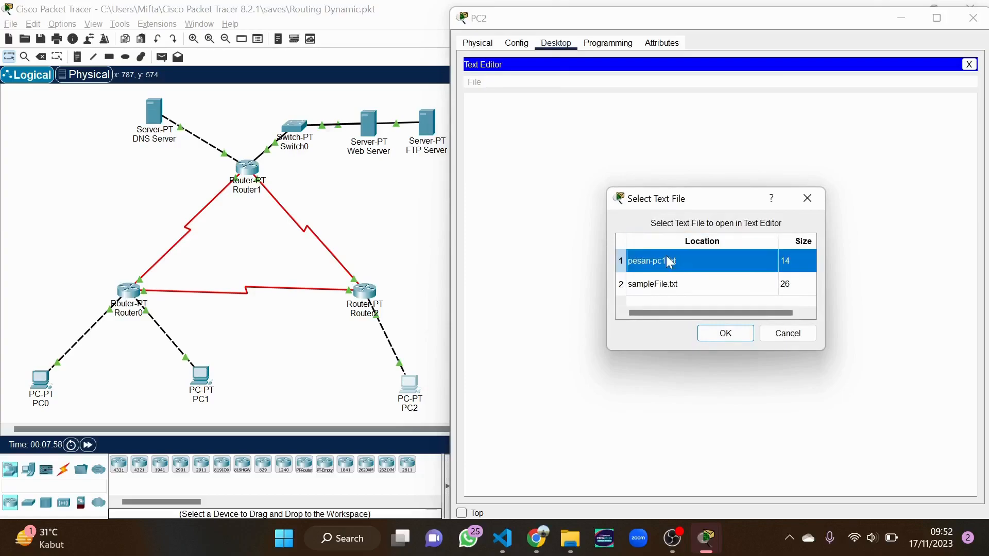
left_click(717, 338)
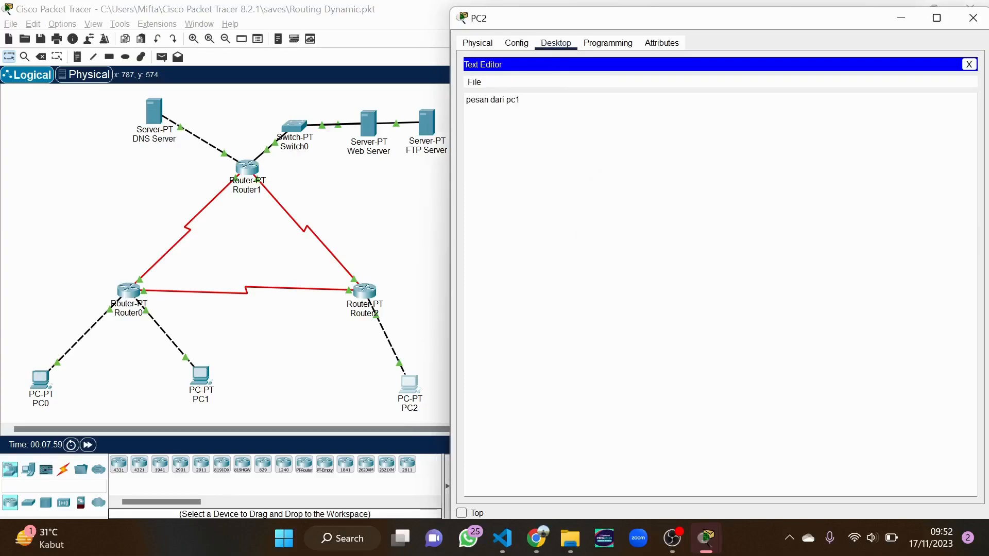